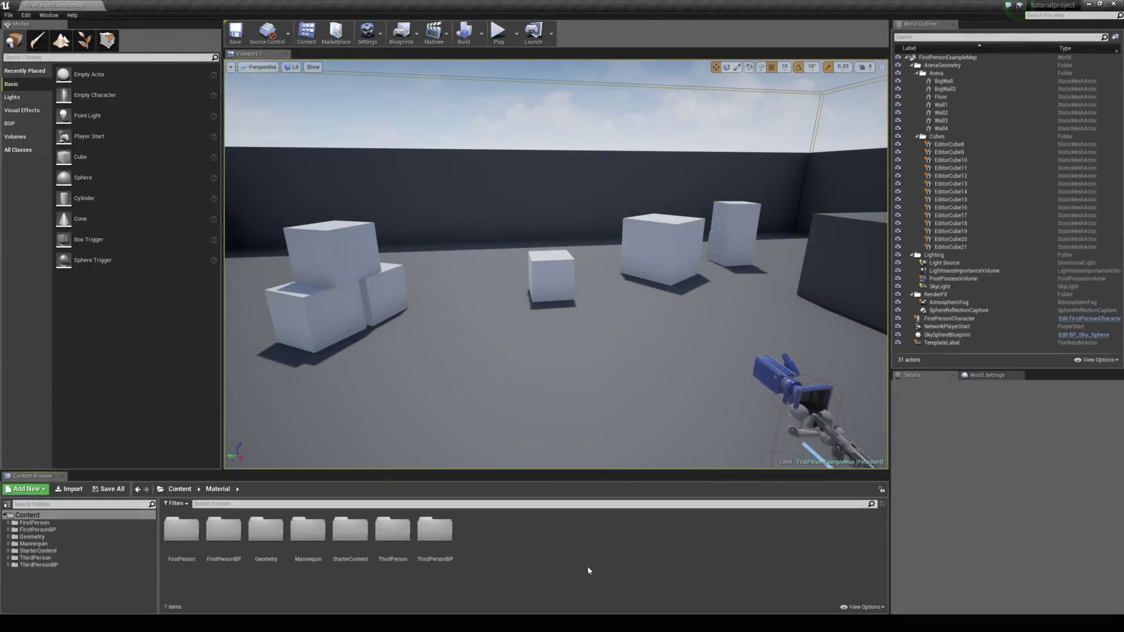
- Create a new folder named Materials inside the Content folder
right_click(29, 515)
mouse_move(63, 393)
left_click(61, 373)
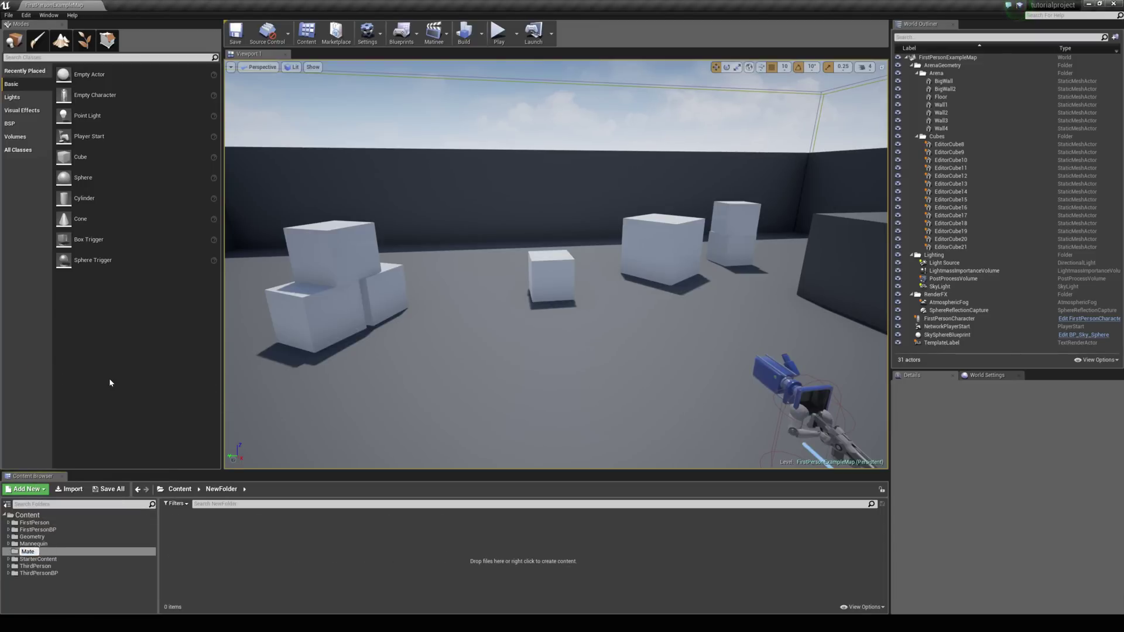
key("Return")
left_click(214, 547)
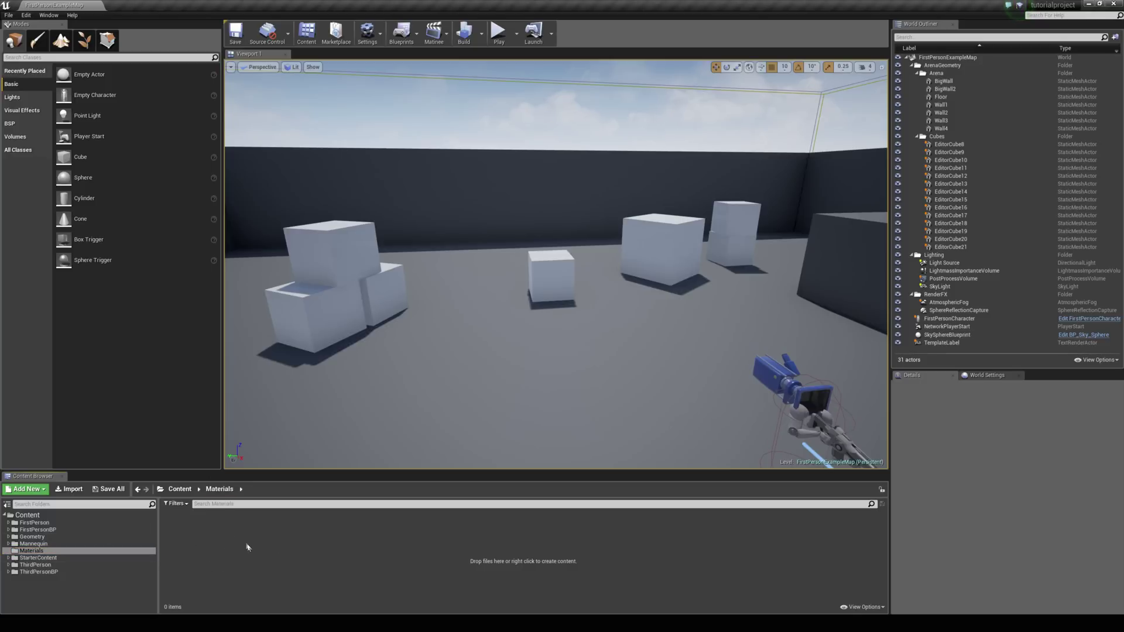
- Create a material named BasicA in the Materials folder and open it for editing
right_click(246, 547)
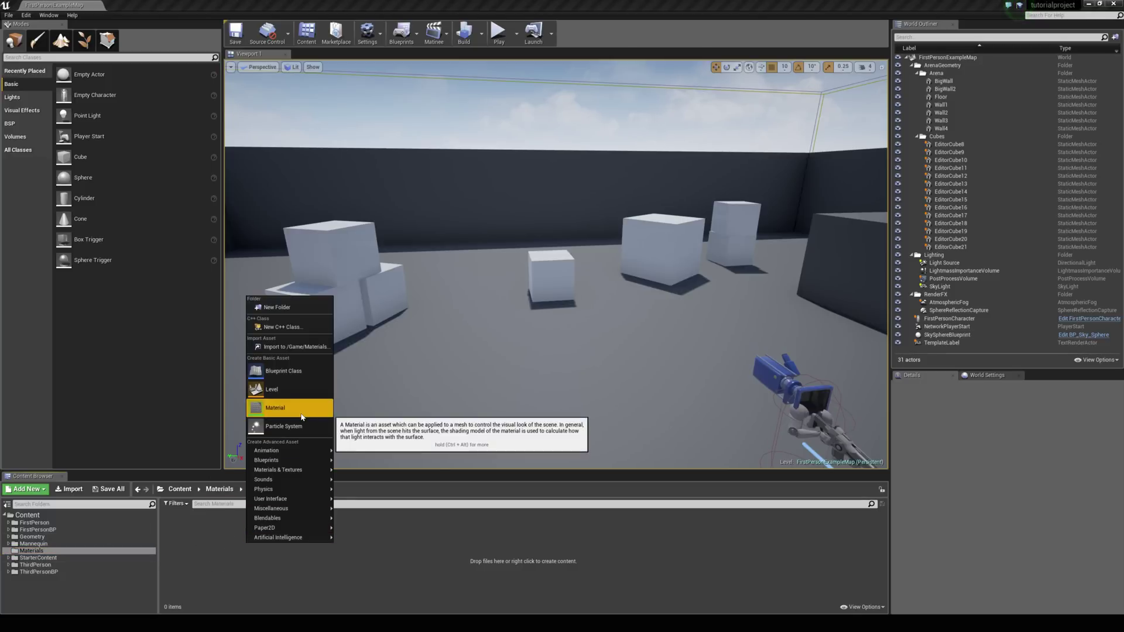
left_click(278, 407)
type("BasicM")
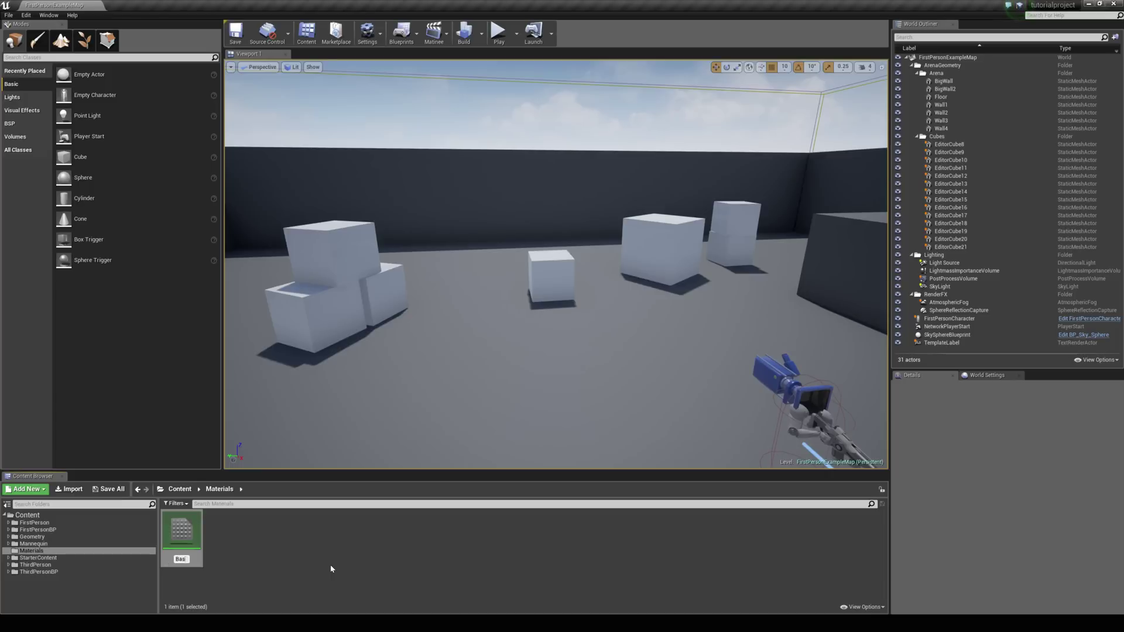
key("Return")
key("Return")
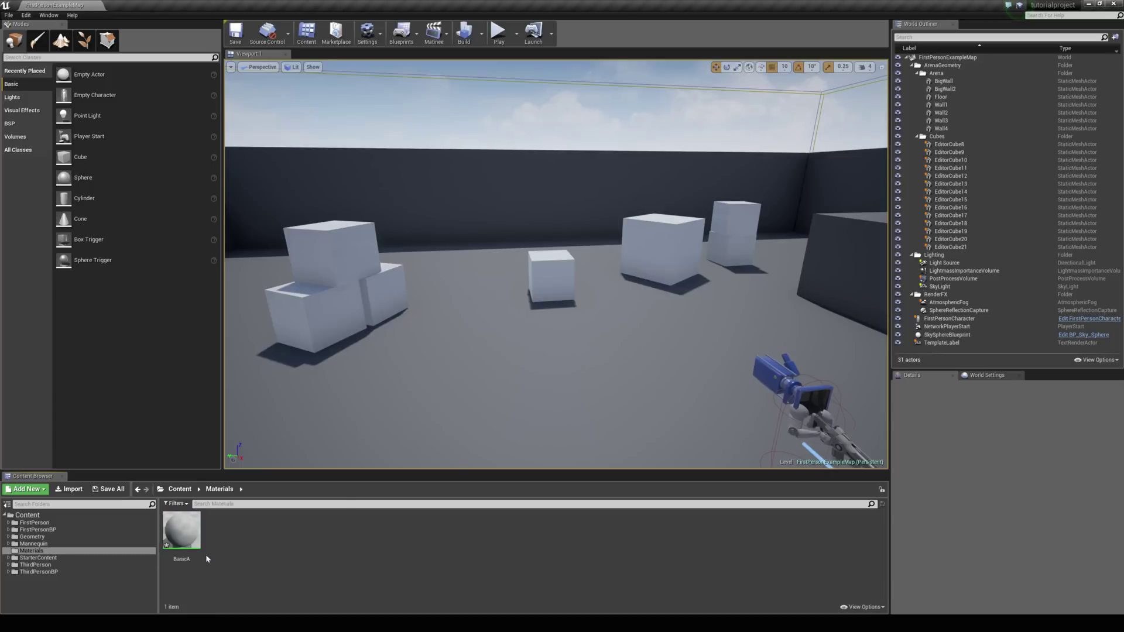
double_click(198, 544)
- Add a Constant3Vector node to the material graph and connect its output to BasicA's Base Color
right_click_drag(456, 318, 518, 357)
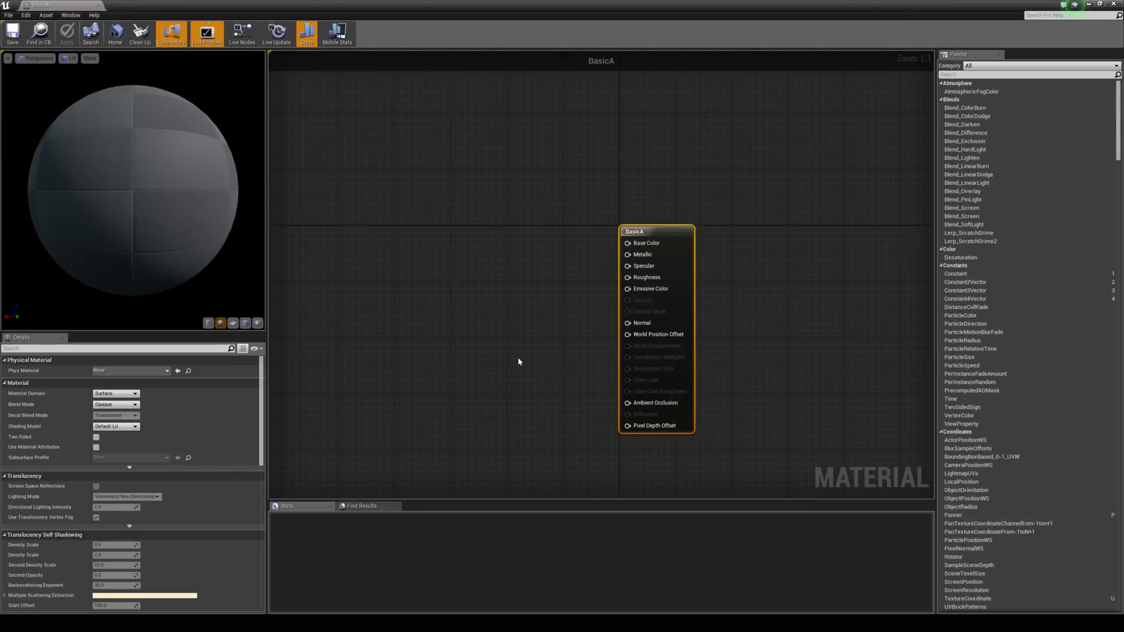
left_click(518, 357)
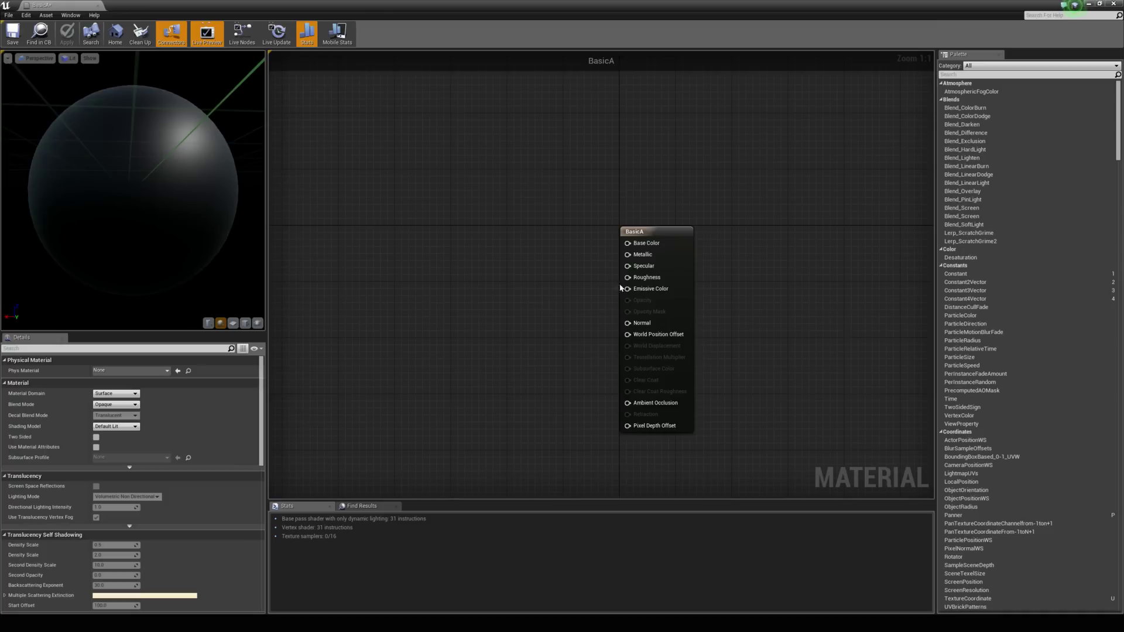
right_click_drag(560, 281, 561, 303)
left_click_drag(225, 222, 217, 171)
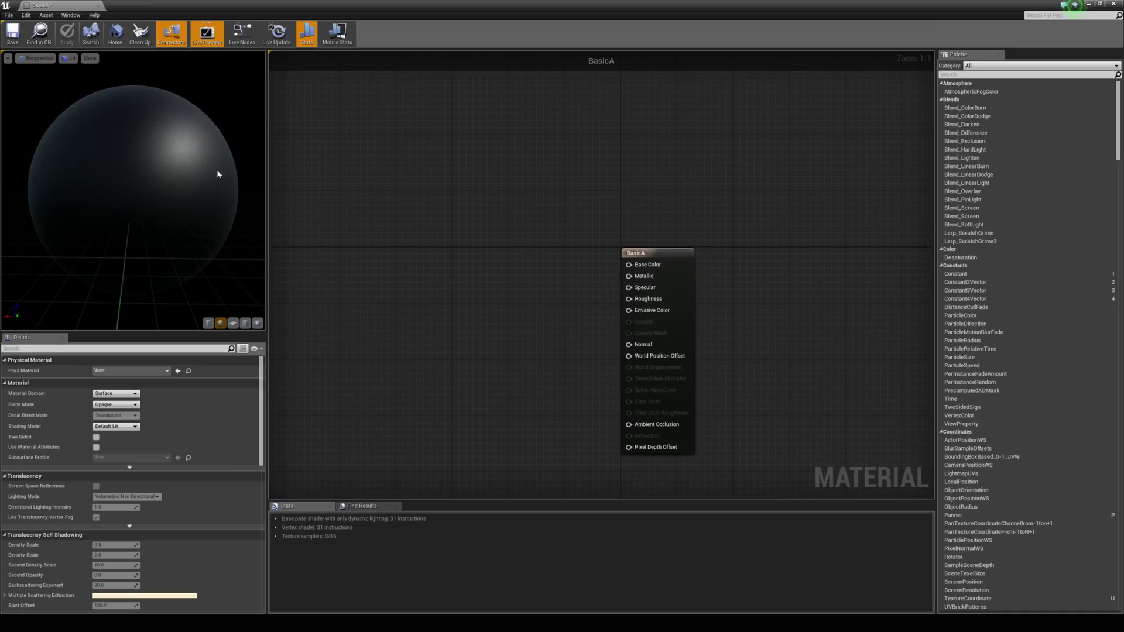
right_click(422, 259)
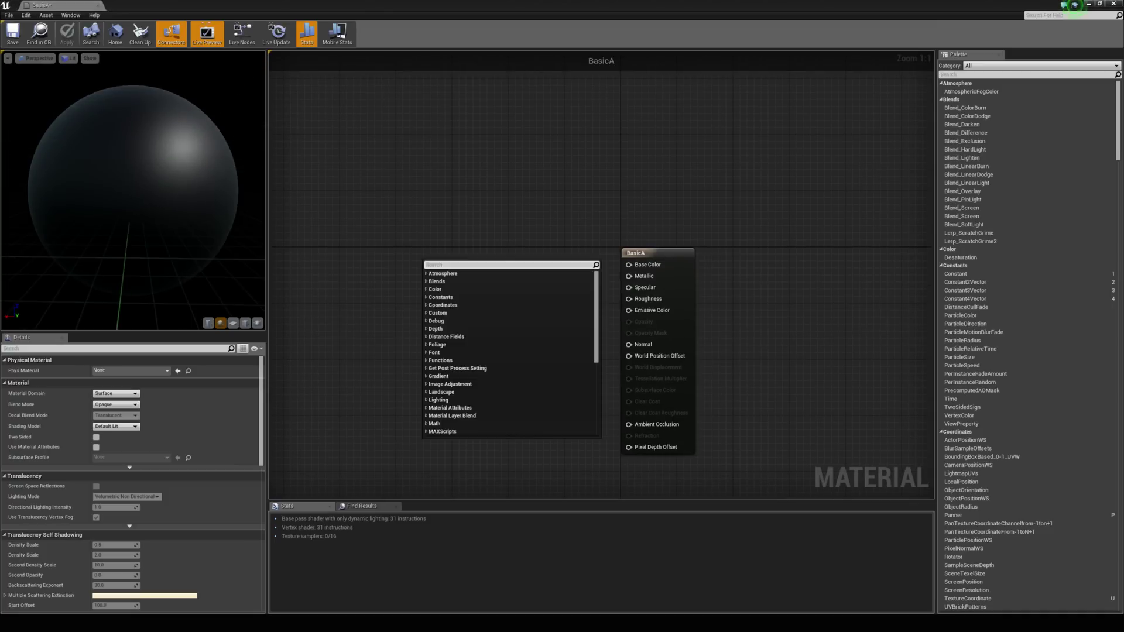
type("constant")
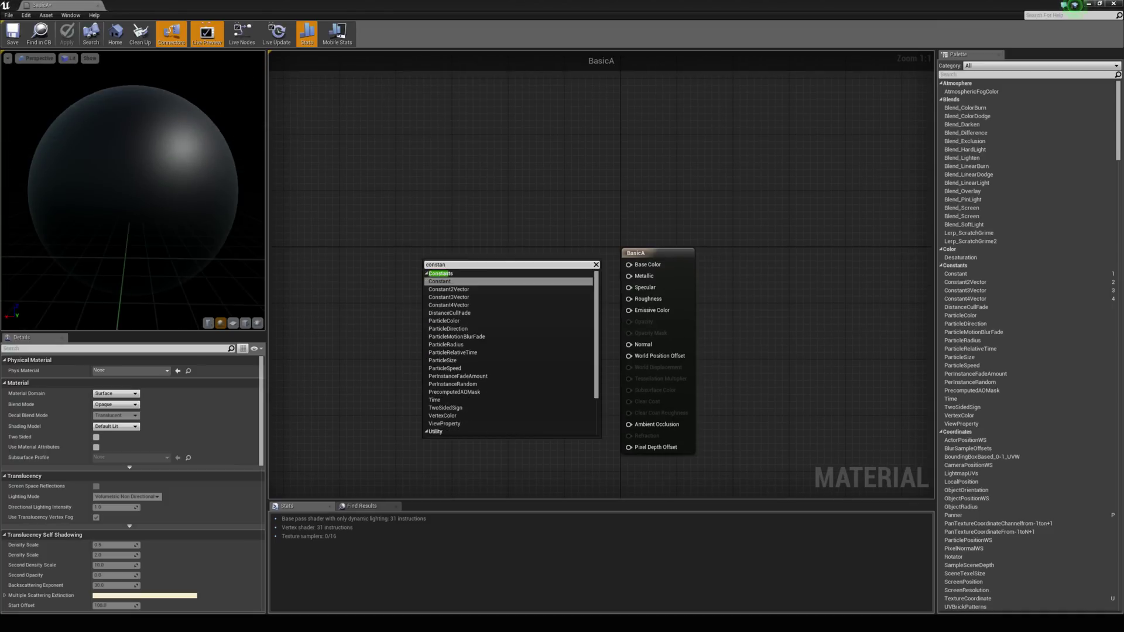
left_click(450, 297)
left_click_drag(459, 297, 483, 278)
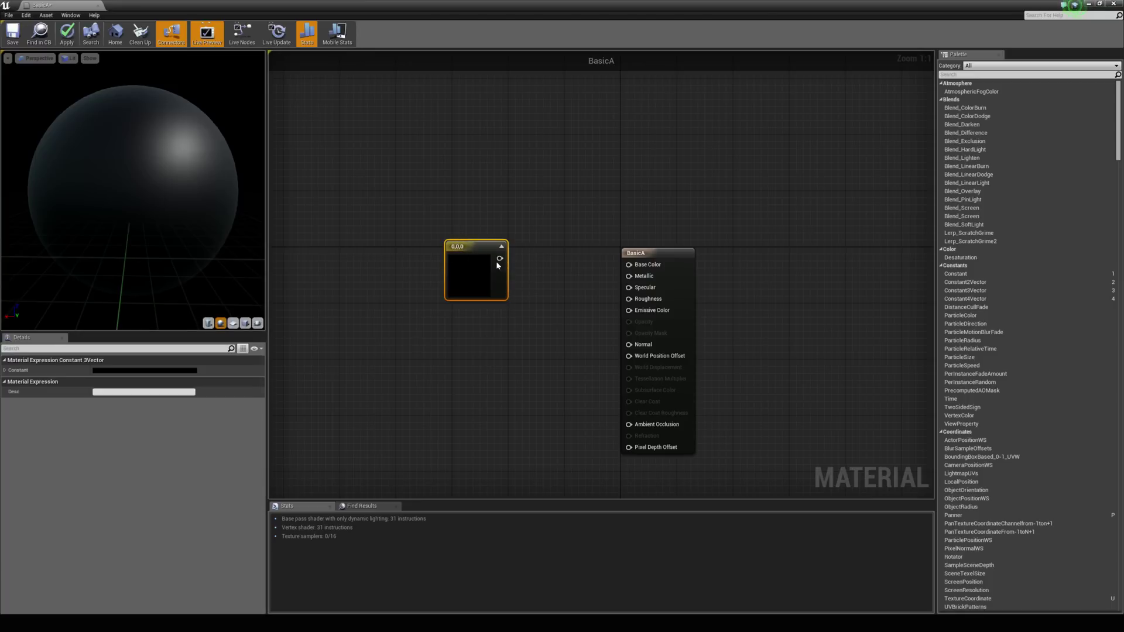
left_click_drag(500, 260, 629, 268)
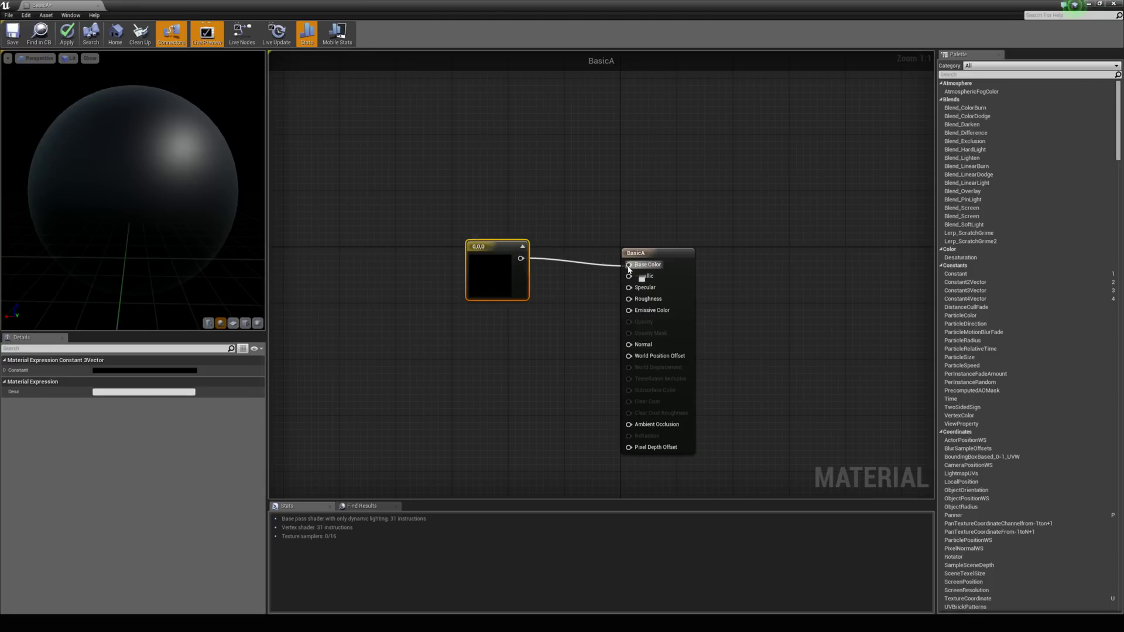
left_click_drag(486, 276, 486, 263)
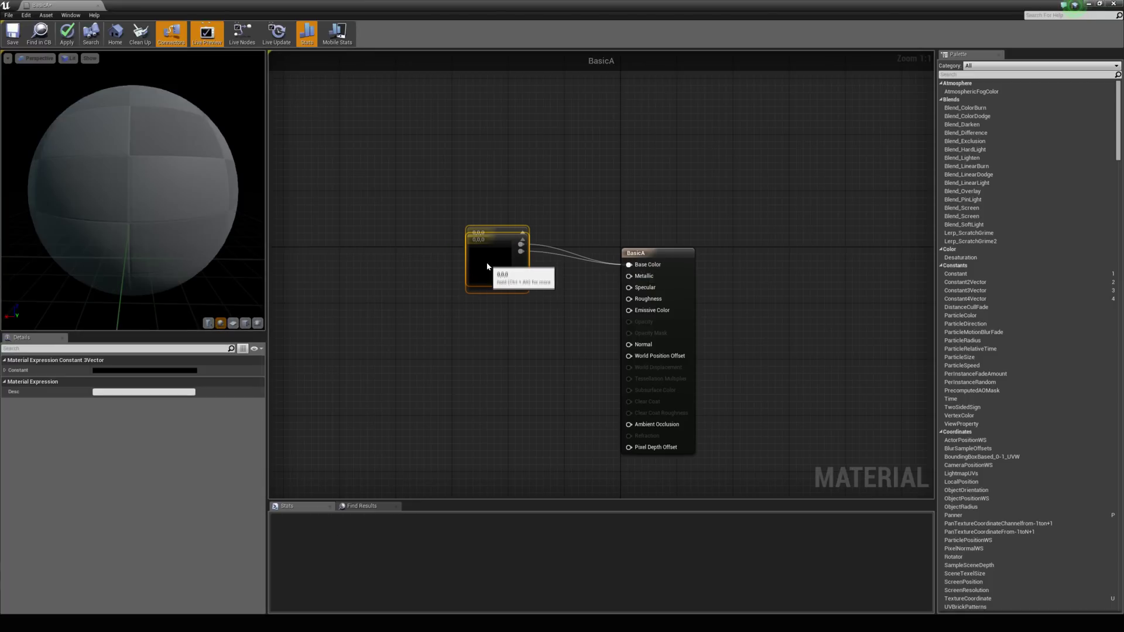
- Set the Base Color vector to bright blue with R 0.0, G 0.641, B 1.0 and move its node further from the material node
left_click(103, 371)
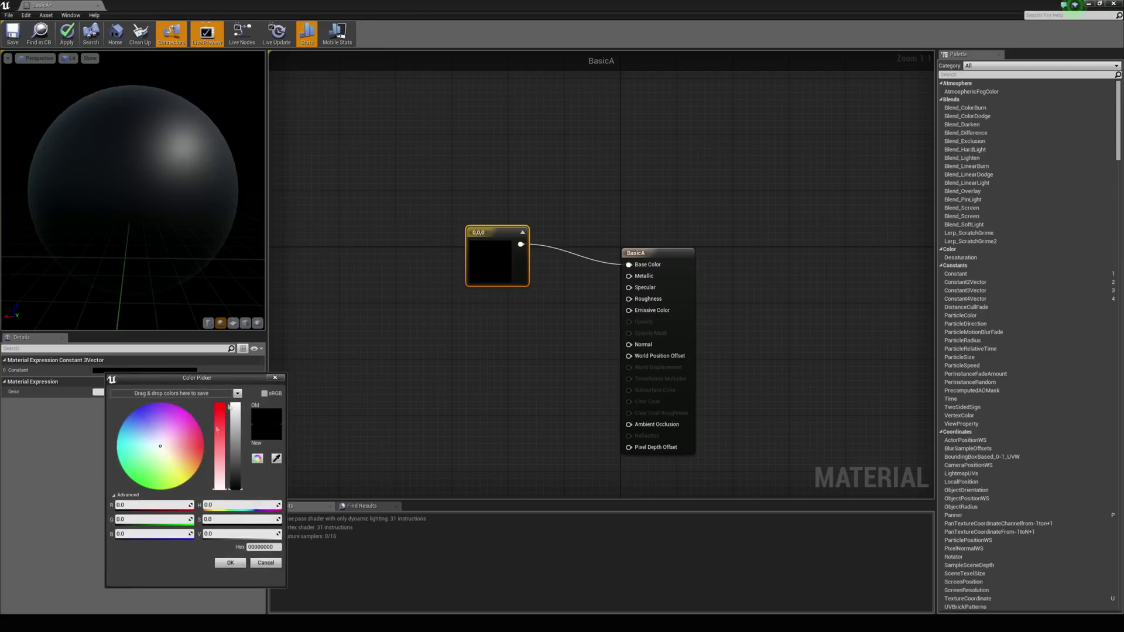
left_click_drag(224, 376, 436, 236)
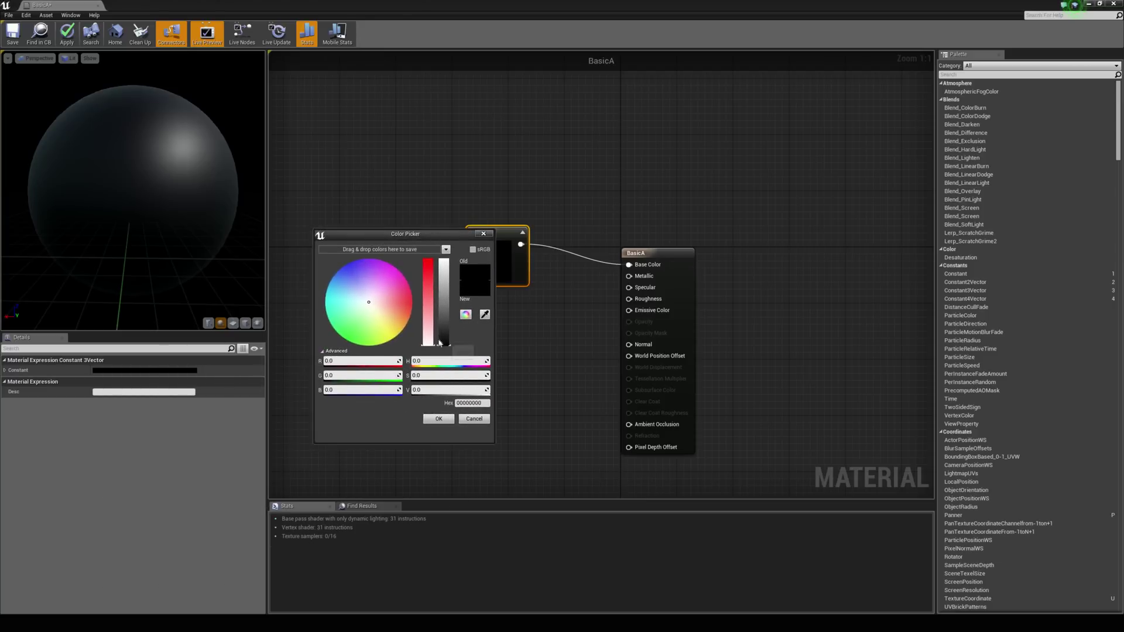
left_click_drag(442, 342, 444, 253)
left_click(329, 286)
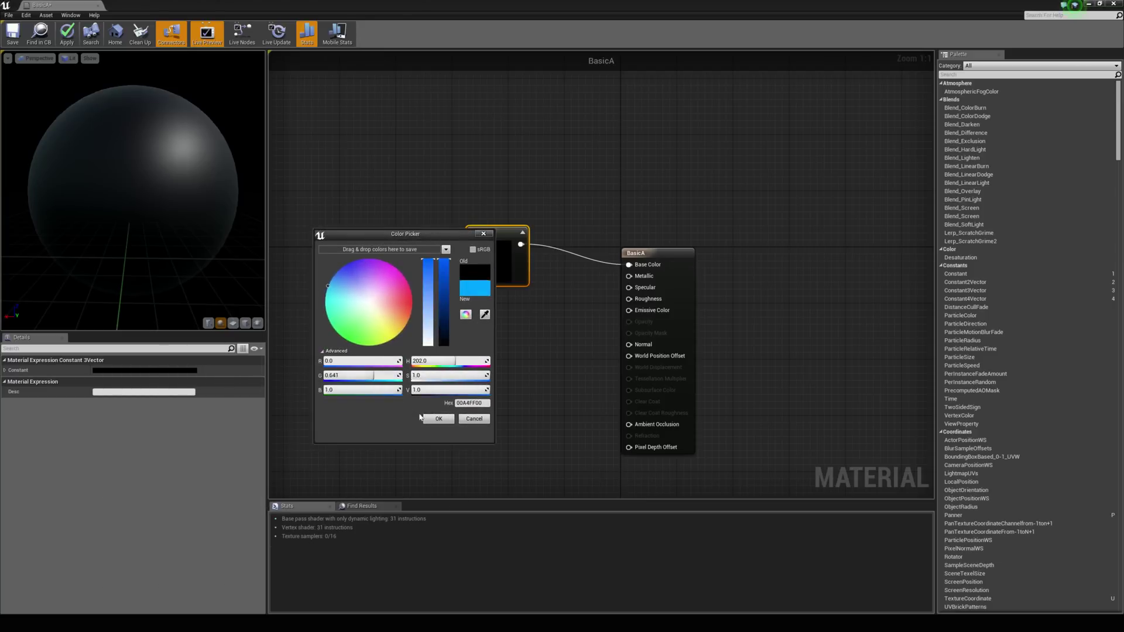
left_click(439, 419)
left_click_drag(506, 269, 444, 262)
left_click(474, 327)
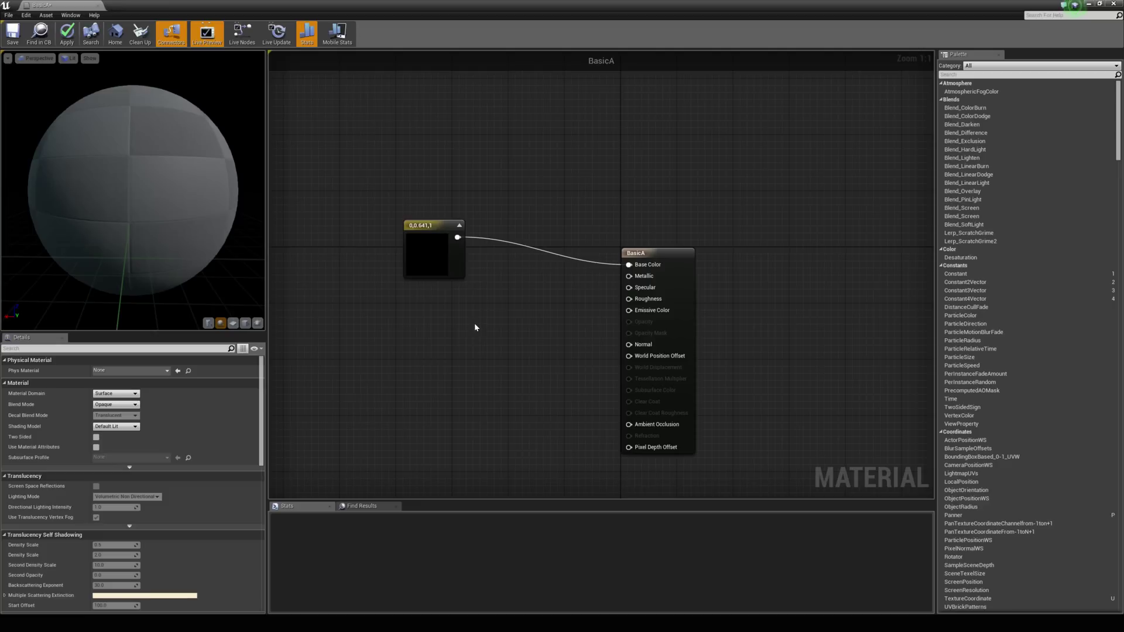
- Add a Constant node below the color node and connect it to the Metallic input
right_click(492, 303)
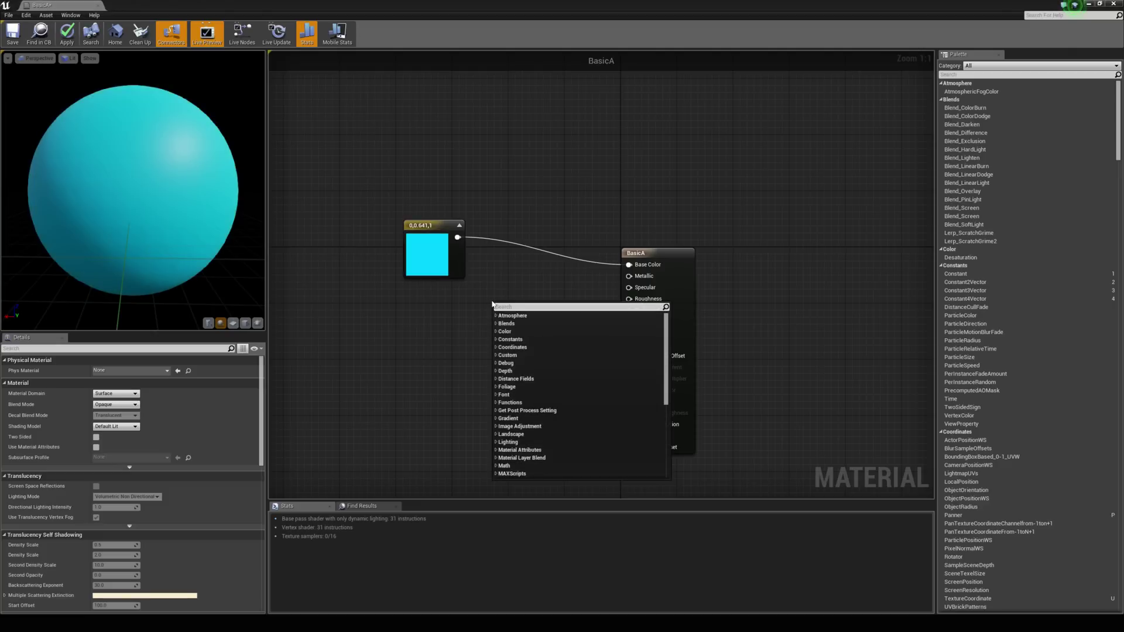
left_click(496, 340)
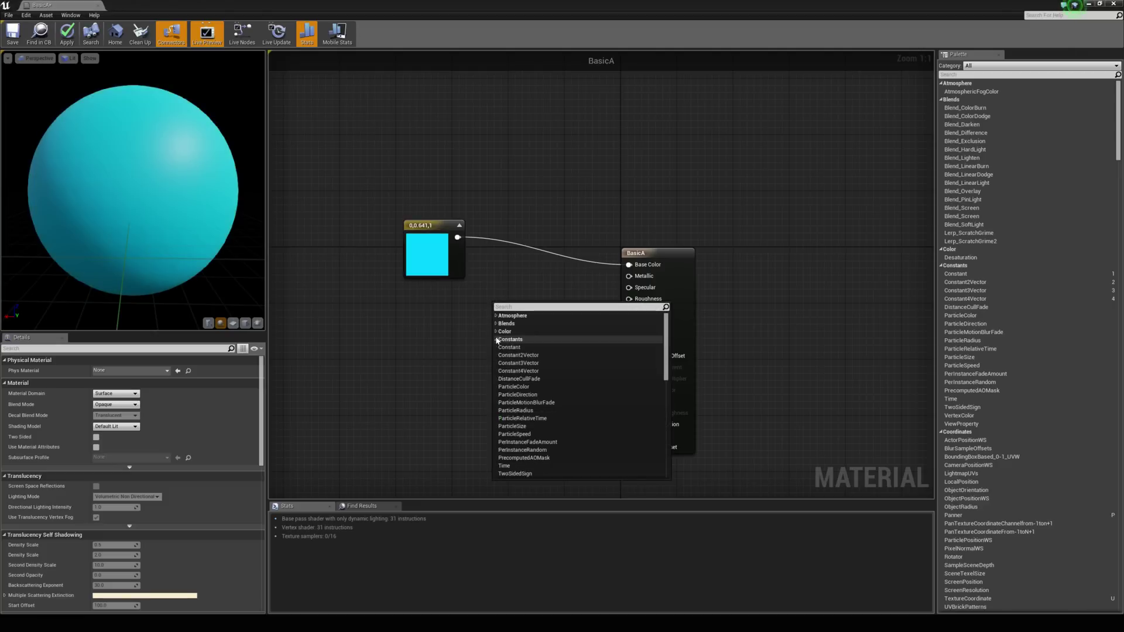
left_click(531, 347)
left_click_drag(504, 307, 639, 277)
left_click(547, 322)
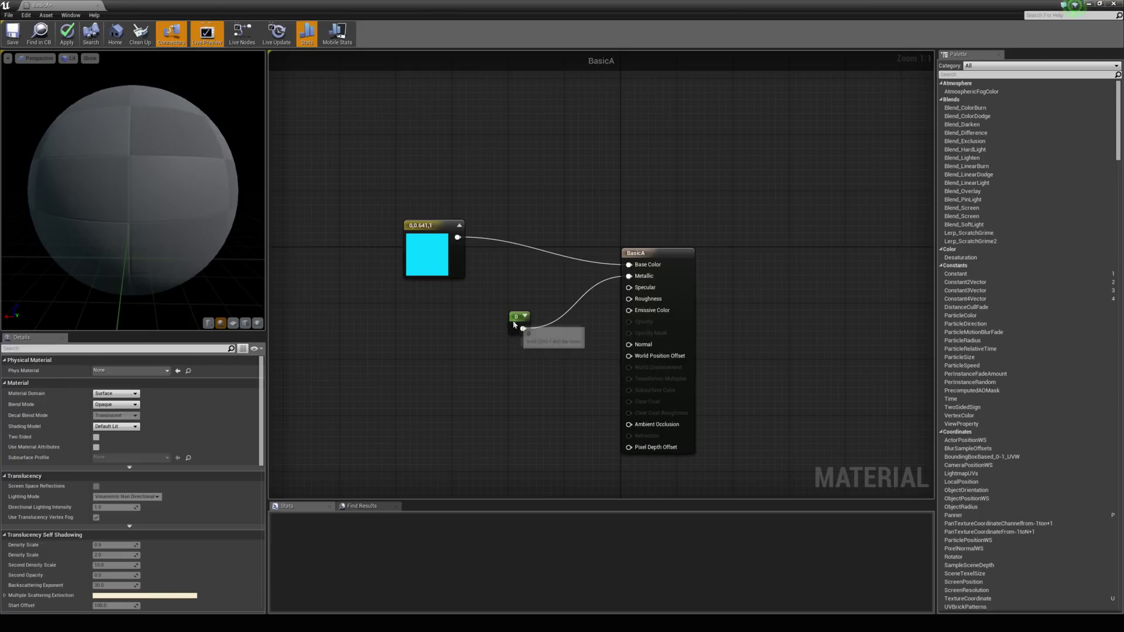
- Move the Metallic constant closer to the color node and set its value to 1
left_click_drag(515, 319, 507, 296)
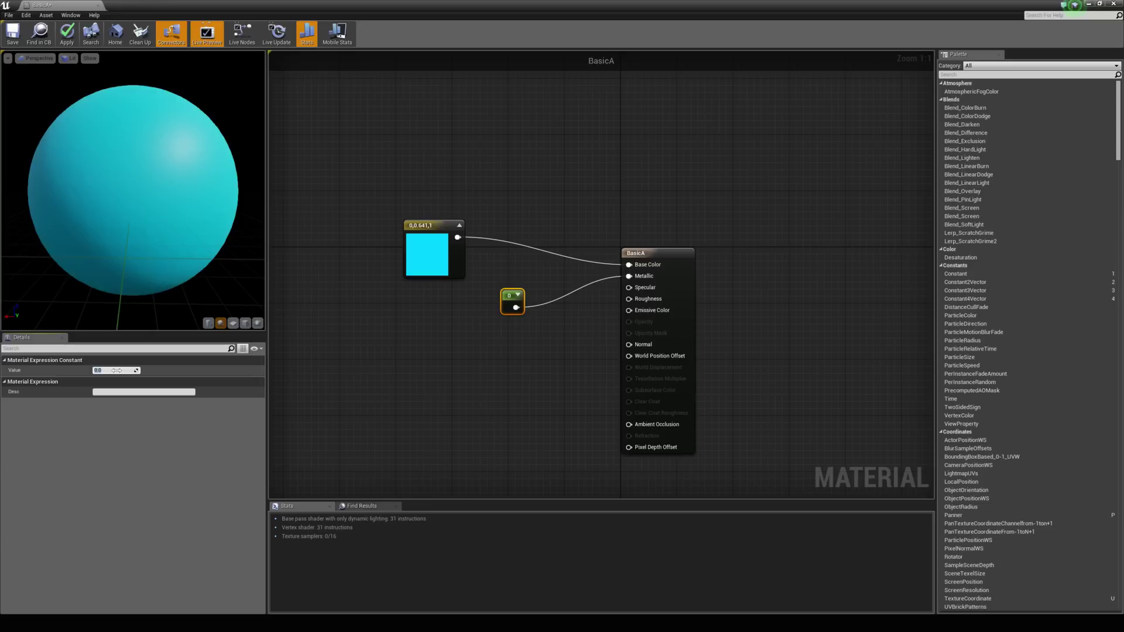
type("1")
key("Return")
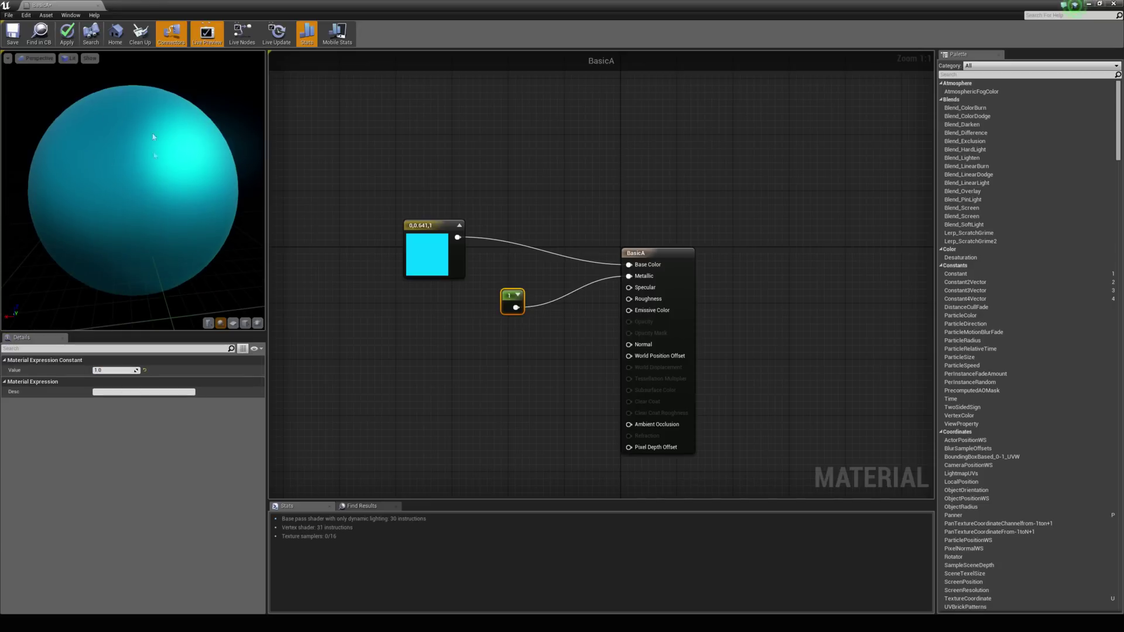
- Add a second Constant node with value 0 and connect it to the Roughness input
right_click_drag(454, 344, 441, 311)
left_click(442, 311)
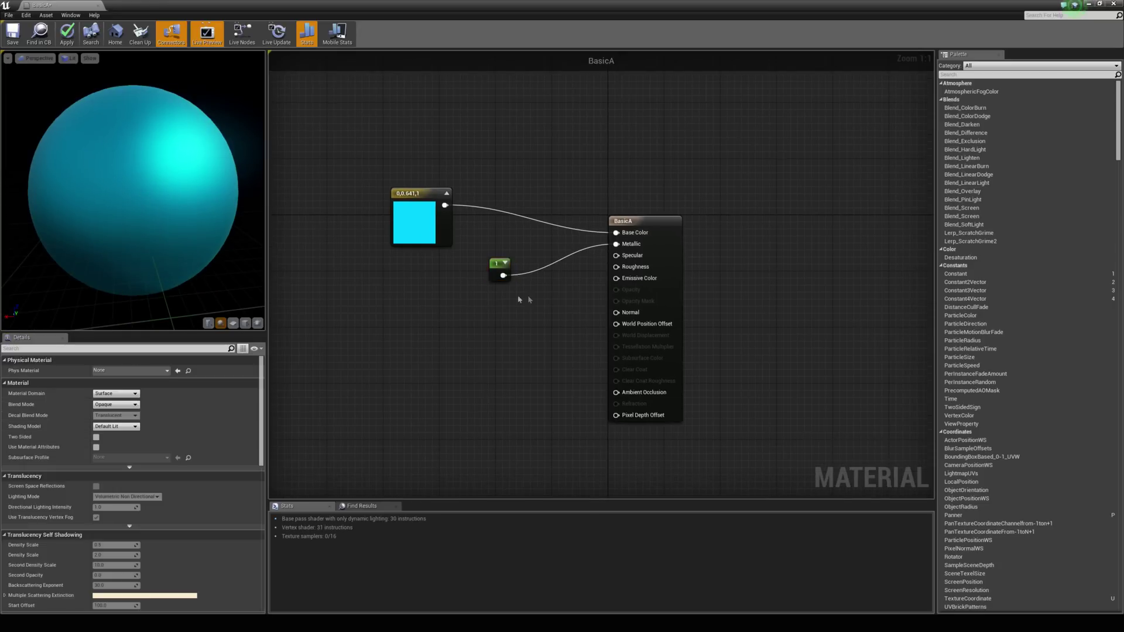
right_click_drag(495, 332, 511, 316)
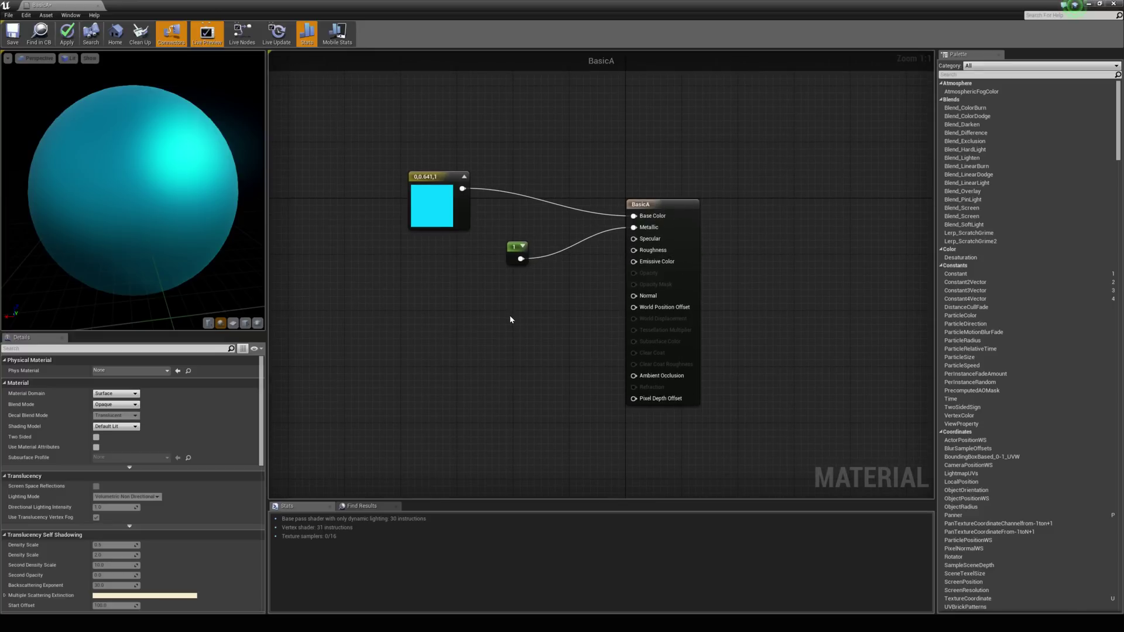
left_click(480, 320)
mouse_move(495, 339)
left_mouse_down()
mouse_move(513, 341)
mouse_move(651, 251)
mouse_move(489, 341)
left_mouse_up()
right_click_drag(452, 293, 467, 342)
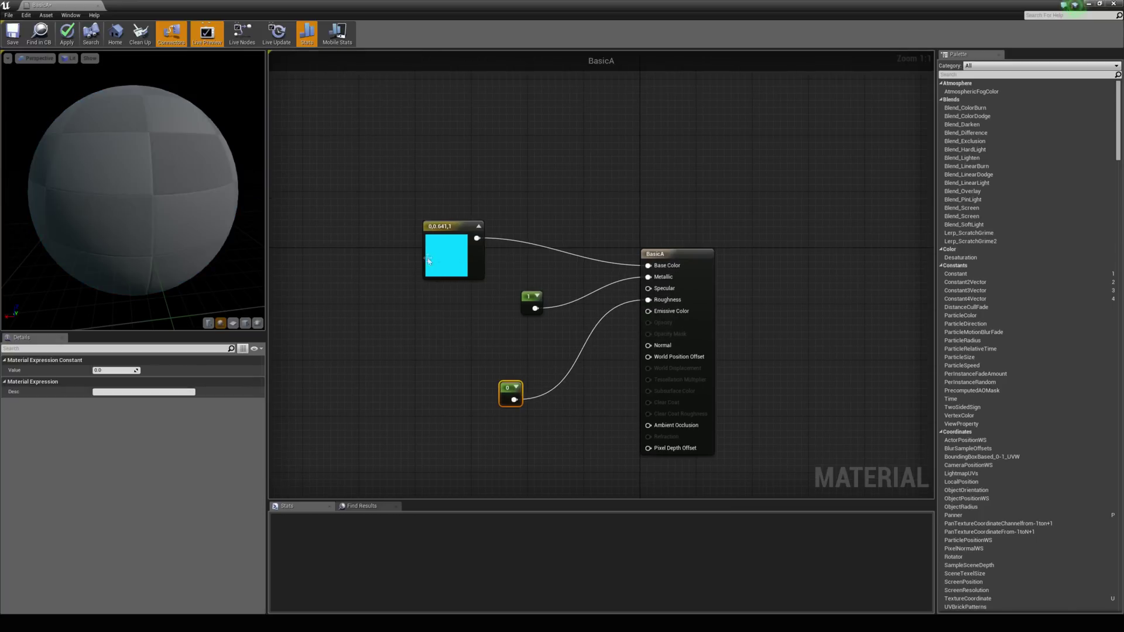
- Add an extra Constant3Vector node below the color node and delete it again
left_click(451, 255)
left_click(424, 326)
key("3")
left_click(374, 319)
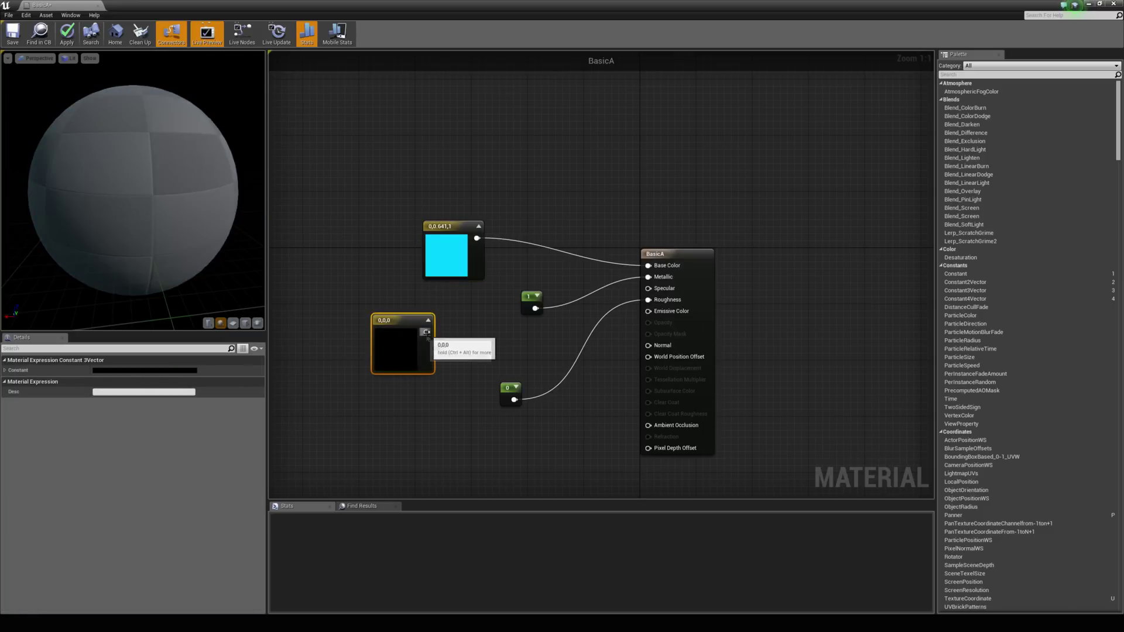
key("Delete")
- Apply the changes to the BasicA material and close its editor
right_click_drag(445, 350, 441, 322)
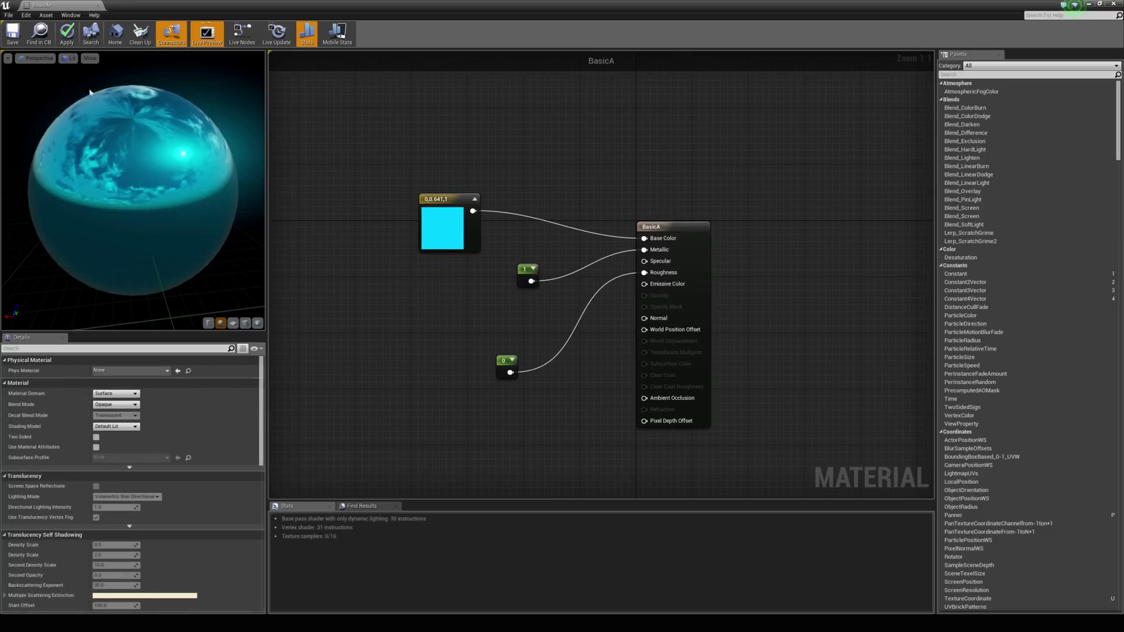
left_click(67, 35)
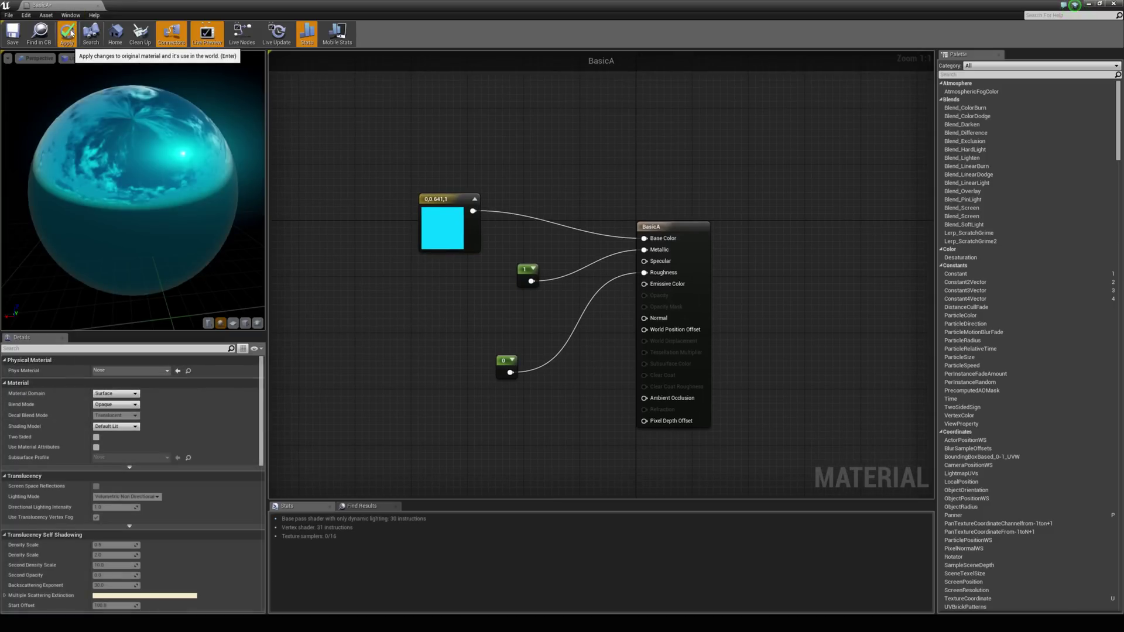
left_click(98, 5)
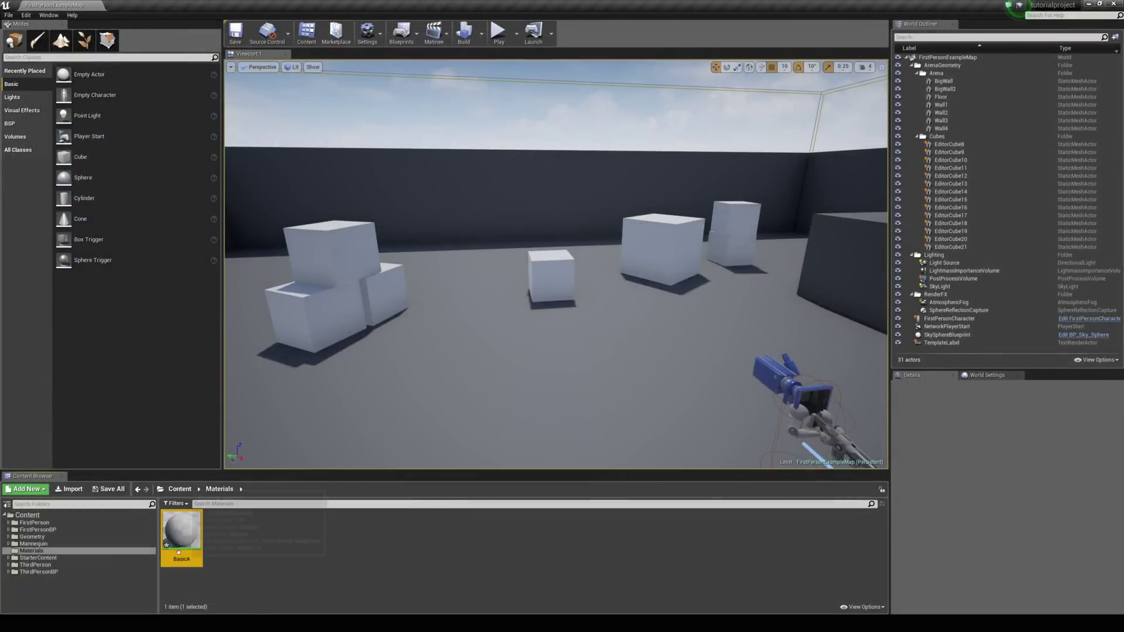
- Create a material instance of BasicA named BasicA_Inst and apply it to the top cube of the three-cube stack
mouse_move(456, 384)
right_mouse_down()
mouse_move(416, 384)
mouse_move(456, 384)
right_mouse_up()
key("w")
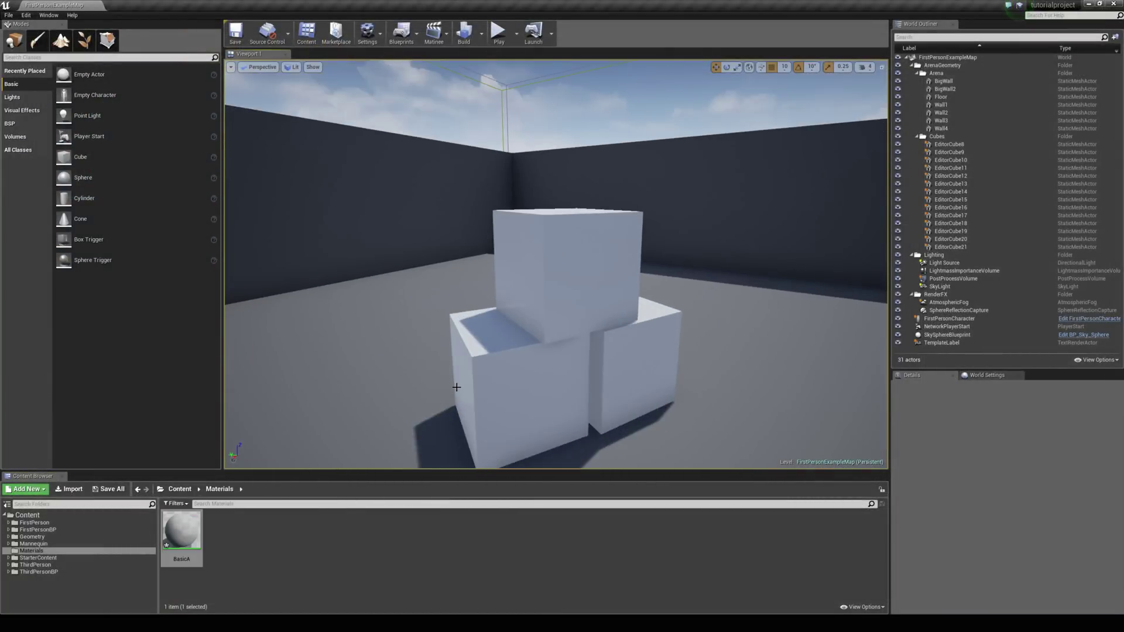
right_click_drag(521, 281, 577, 295)
right_click_drag(405, 321, 363, 304)
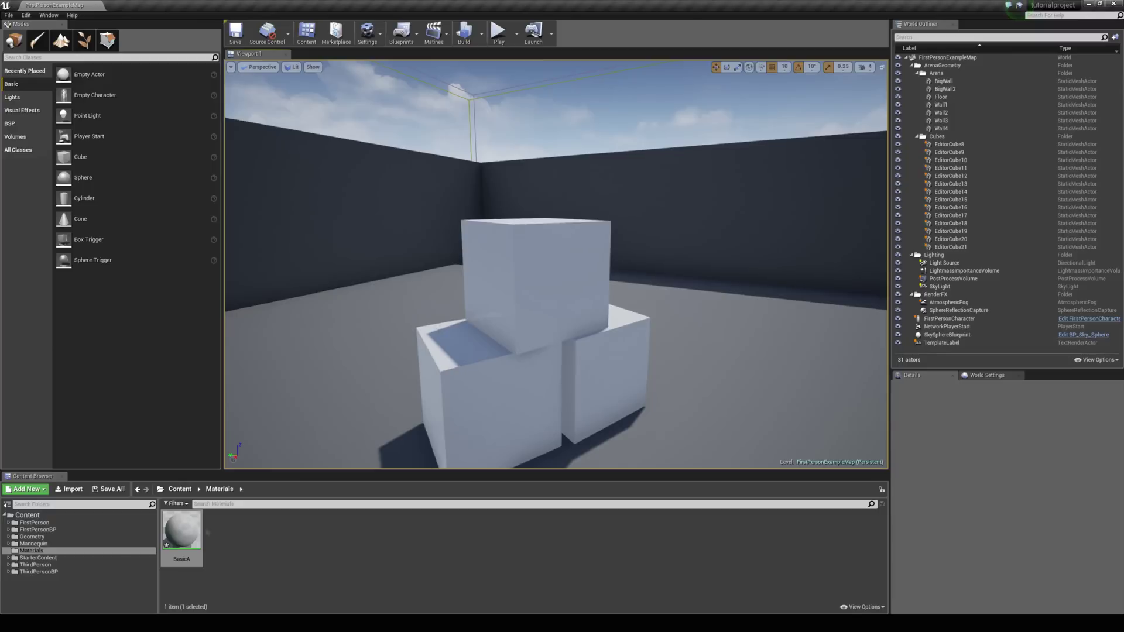
right_click(189, 538)
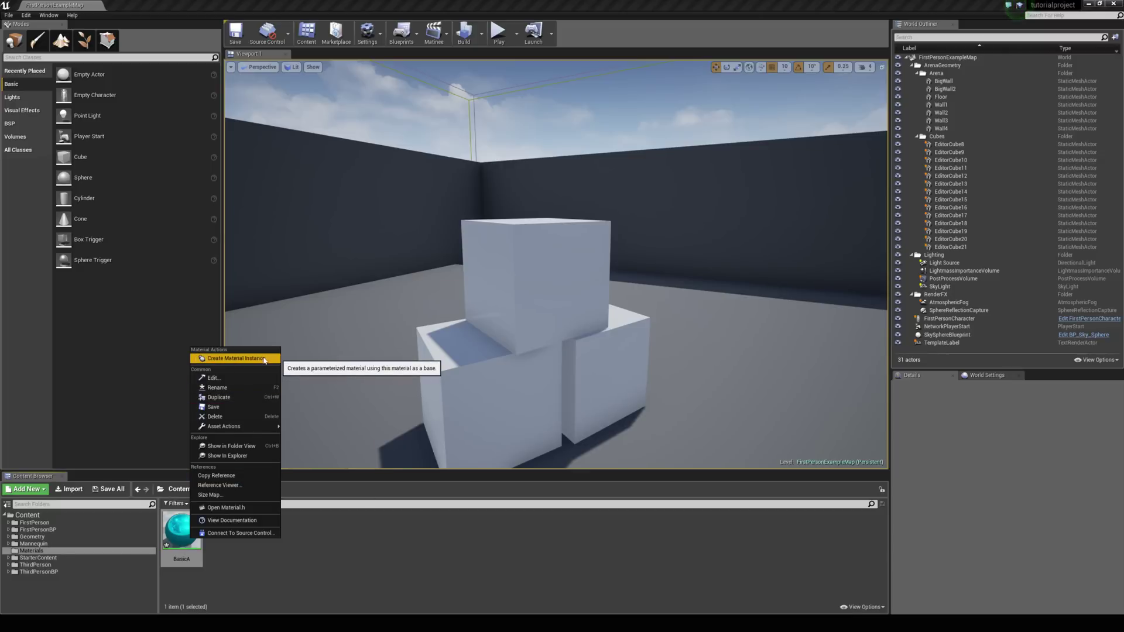
left_click(264, 360)
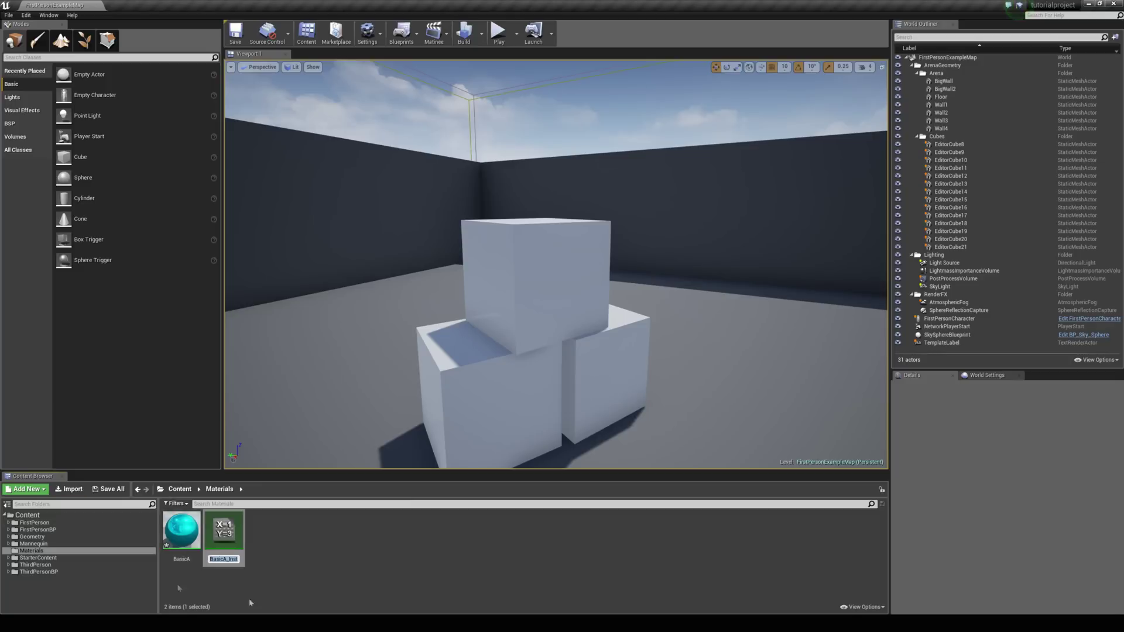
key("Return")
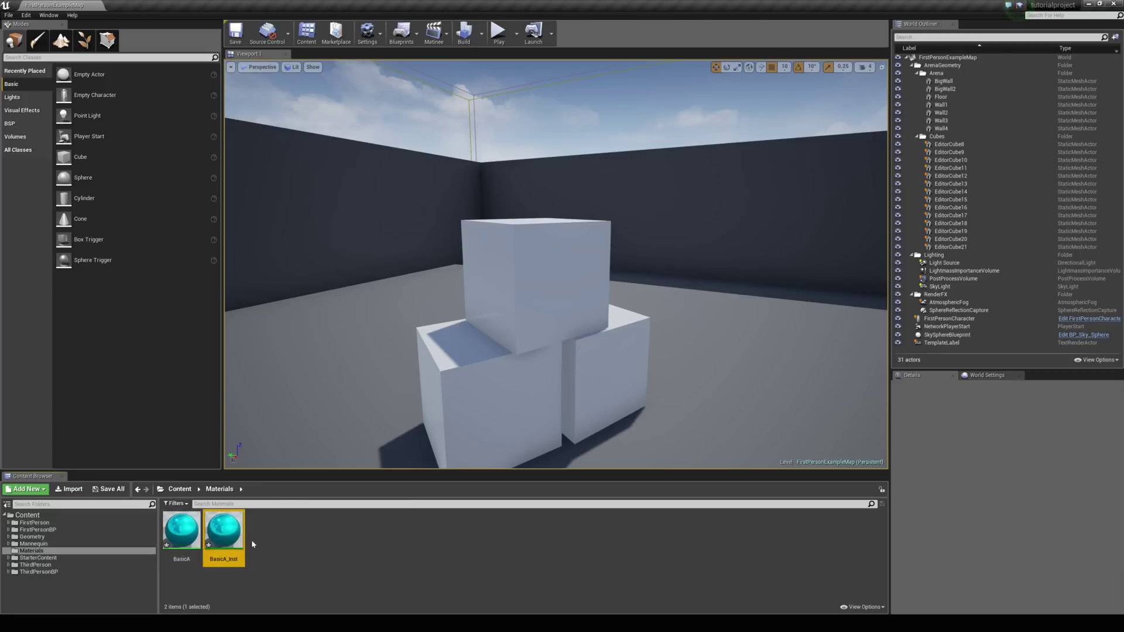
left_click_drag(223, 533, 535, 316)
key("f")
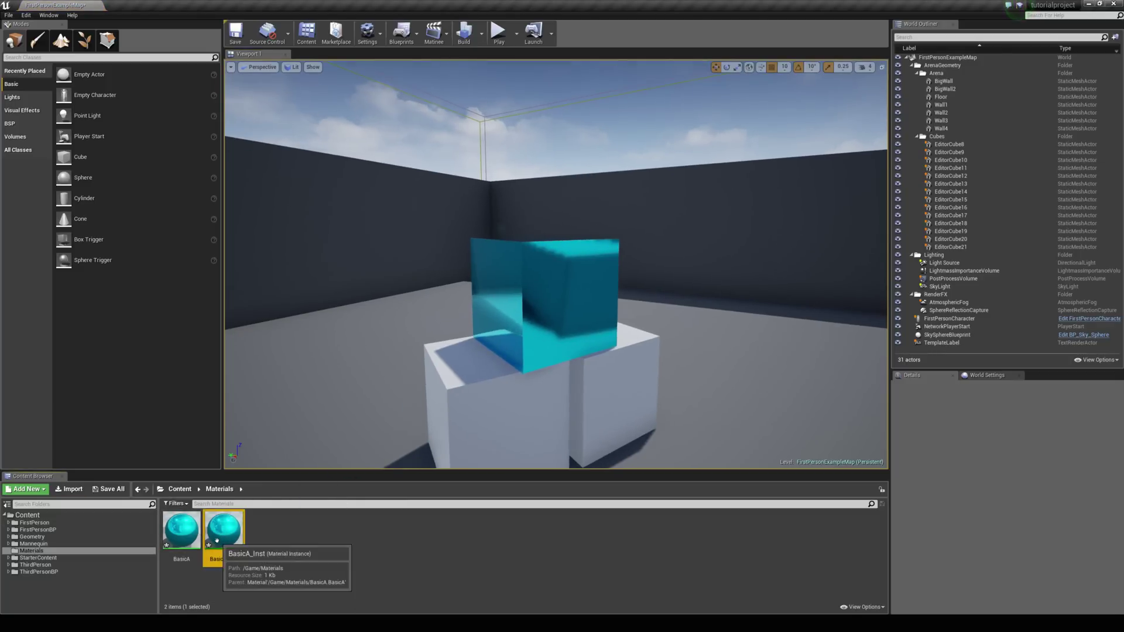
- Open the BasicA_Inst material instance and examine its parameters and its preview sphere from several angles
double_click(224, 530)
scroll(796, 272, "up", 1)
scroll(796, 272, "down", 5)
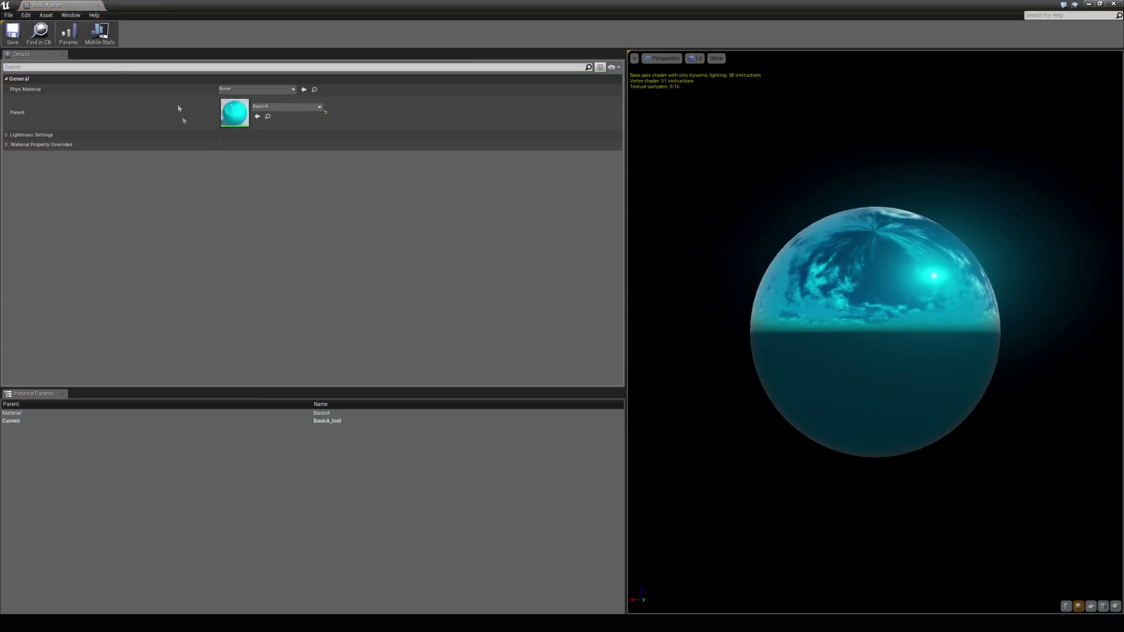
left_click_drag(779, 276, 779, 316)
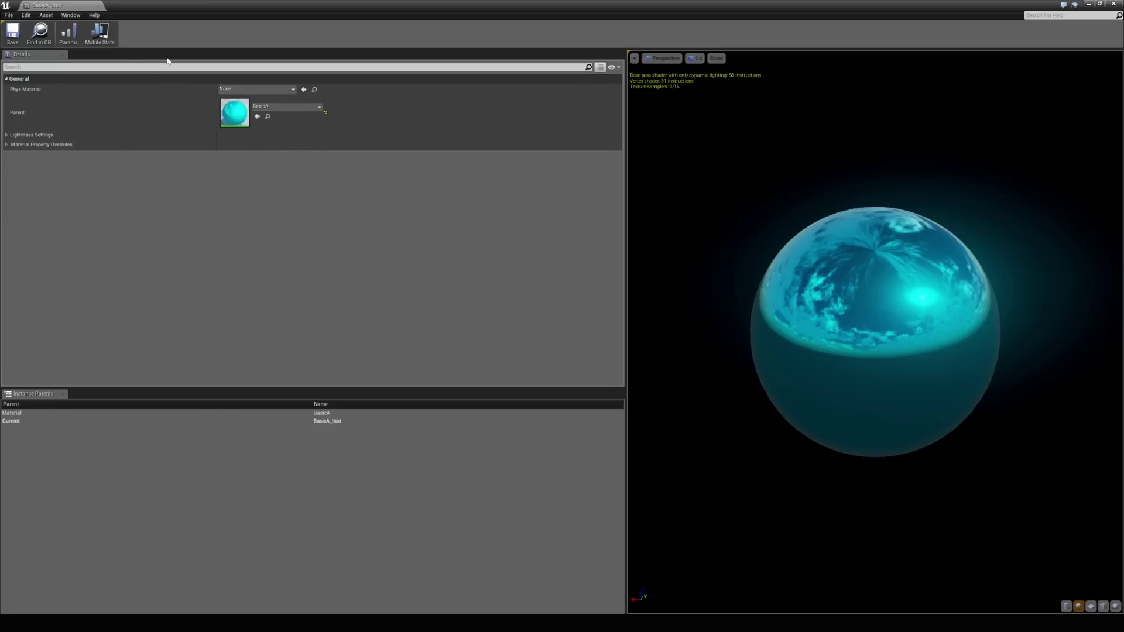
left_click_drag(954, 259, 803, 253)
scroll(802, 253, "up", 5)
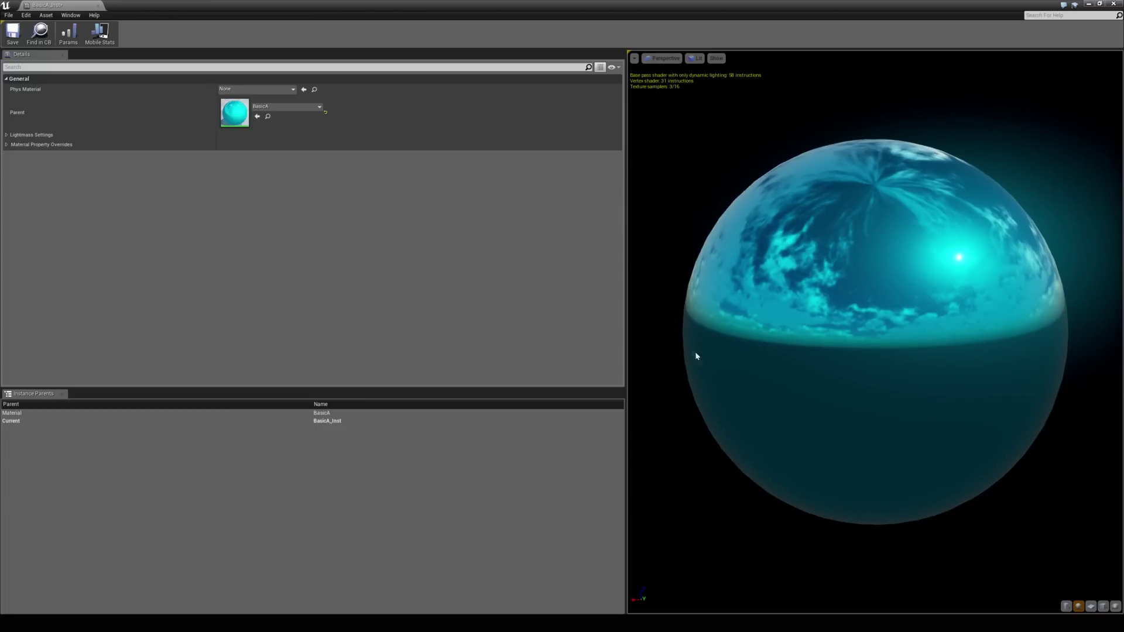
- Open the parent material BasicA, convert its color node into a parameter named Color and apply the change
double_click(236, 114)
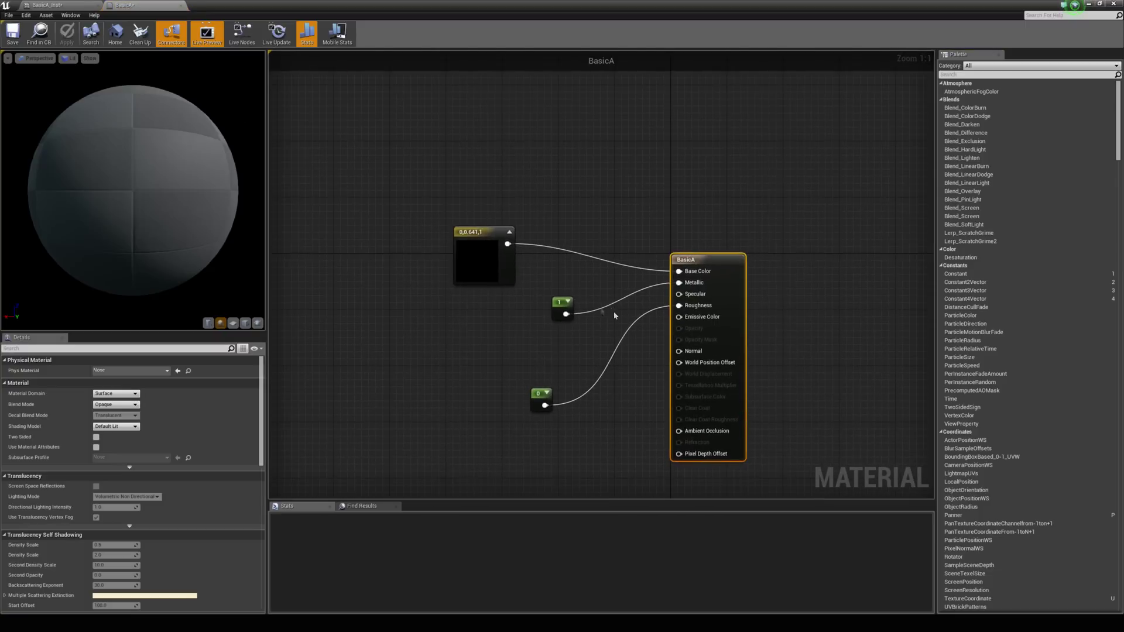
left_click(478, 268)
left_click_drag(478, 268, 485, 276)
right_click(472, 250)
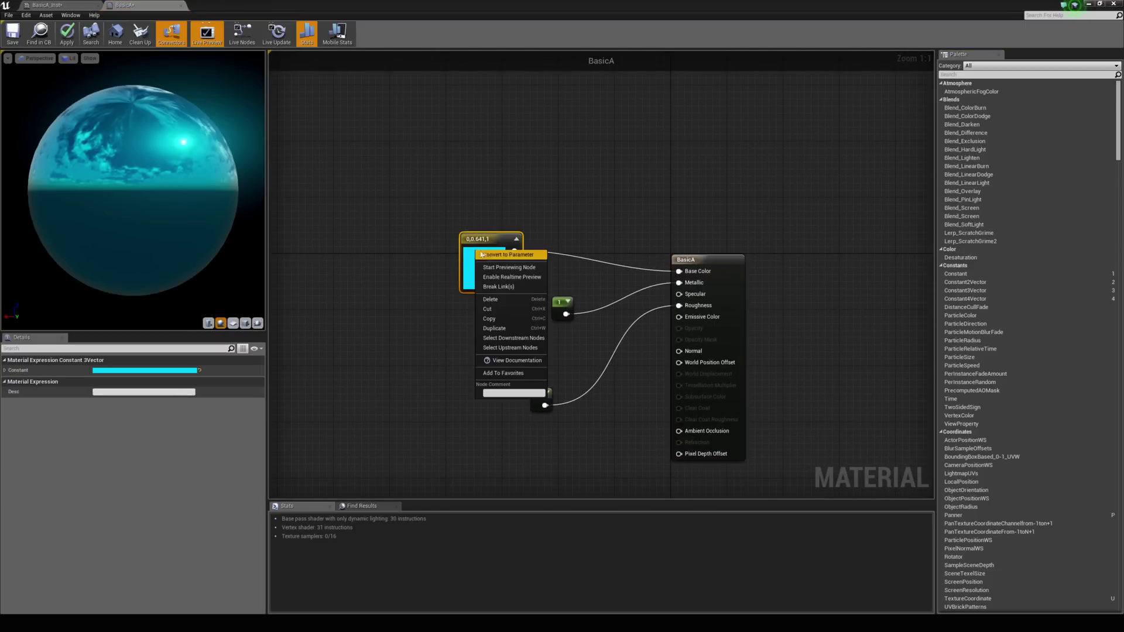
left_click(493, 256)
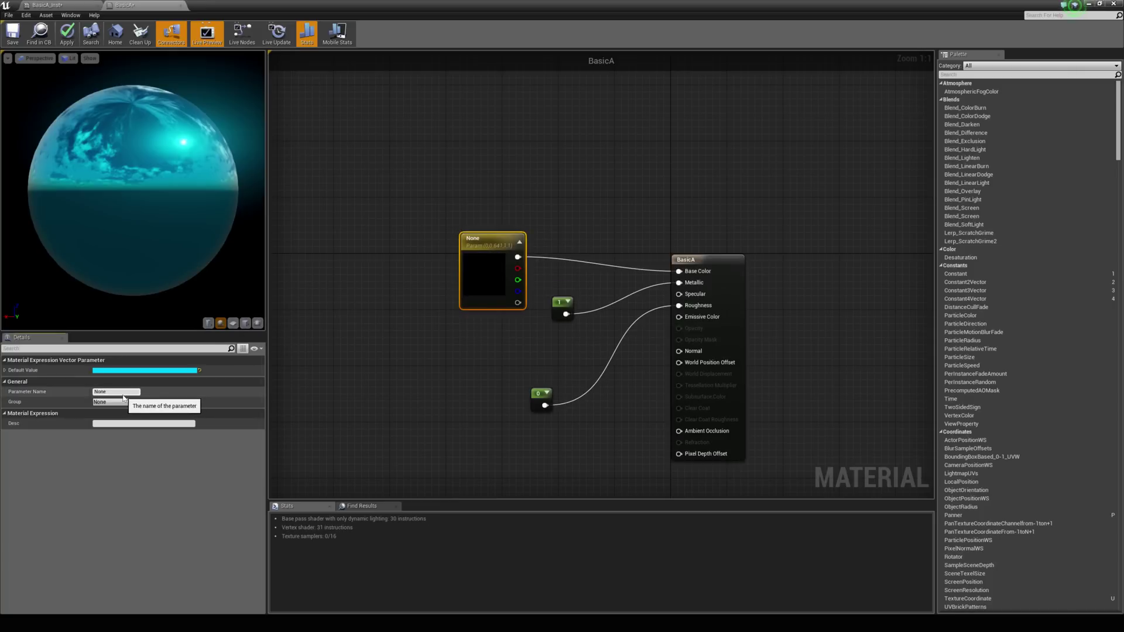
type("Co")
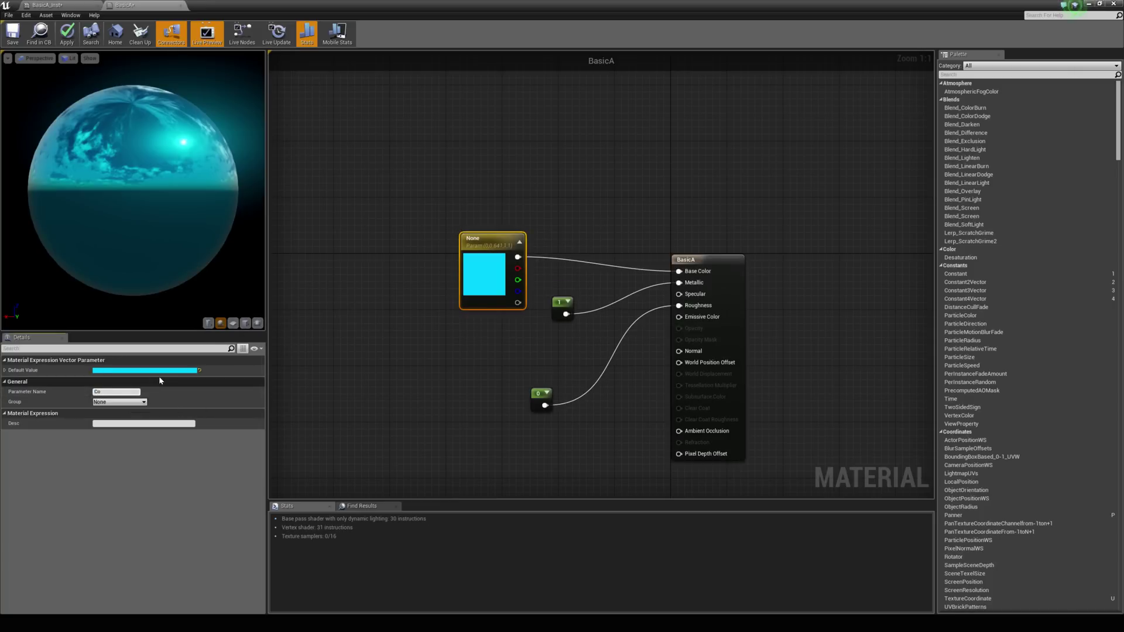
type("lor")
key("Return")
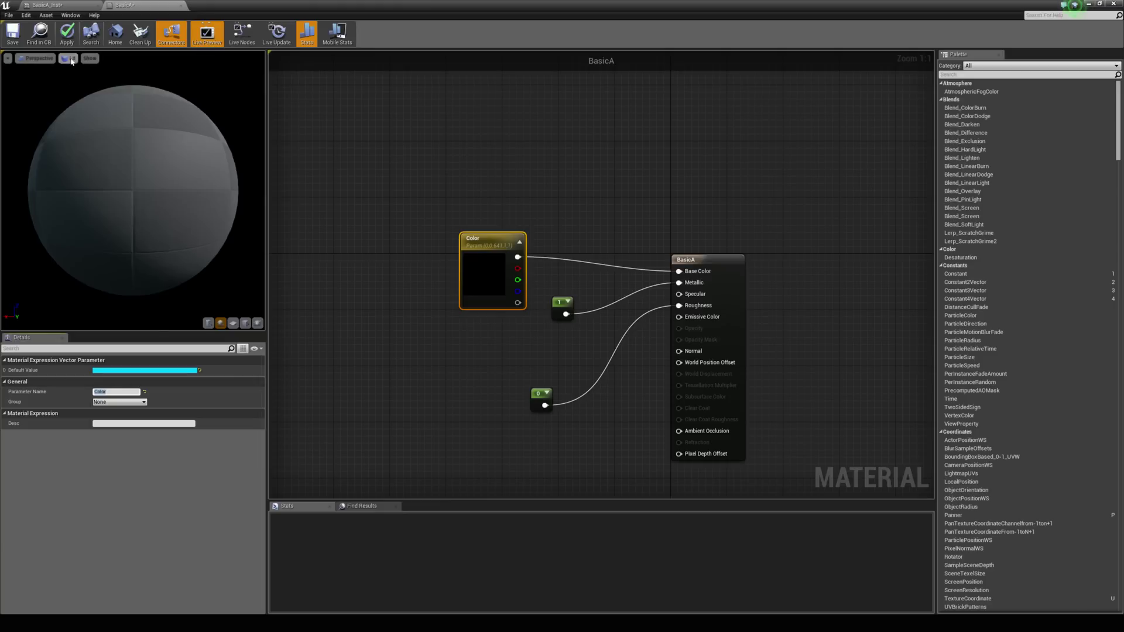
left_click(67, 32)
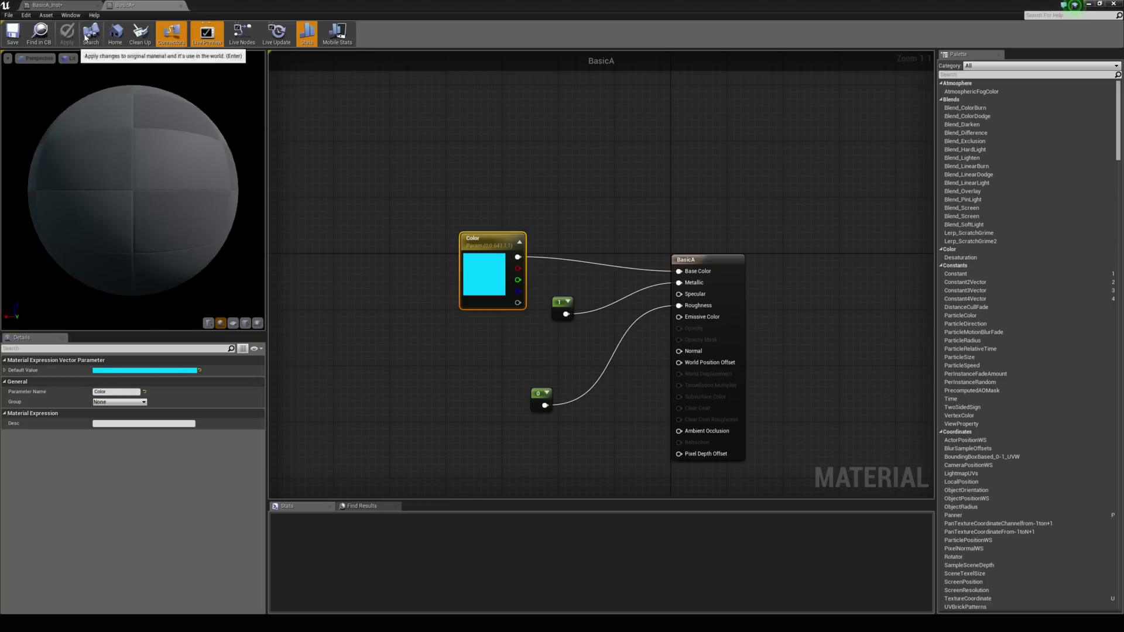
- Enable the Color override in BasicA_Inst and set it to a saturated yellow-green
left_click(73, 5)
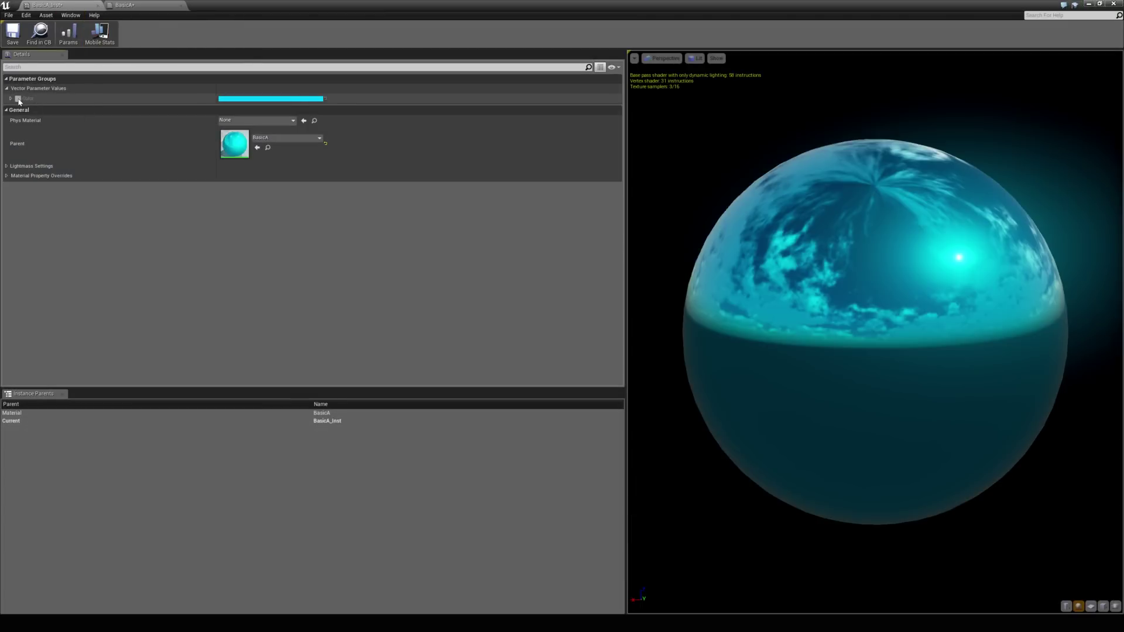
left_click(228, 99)
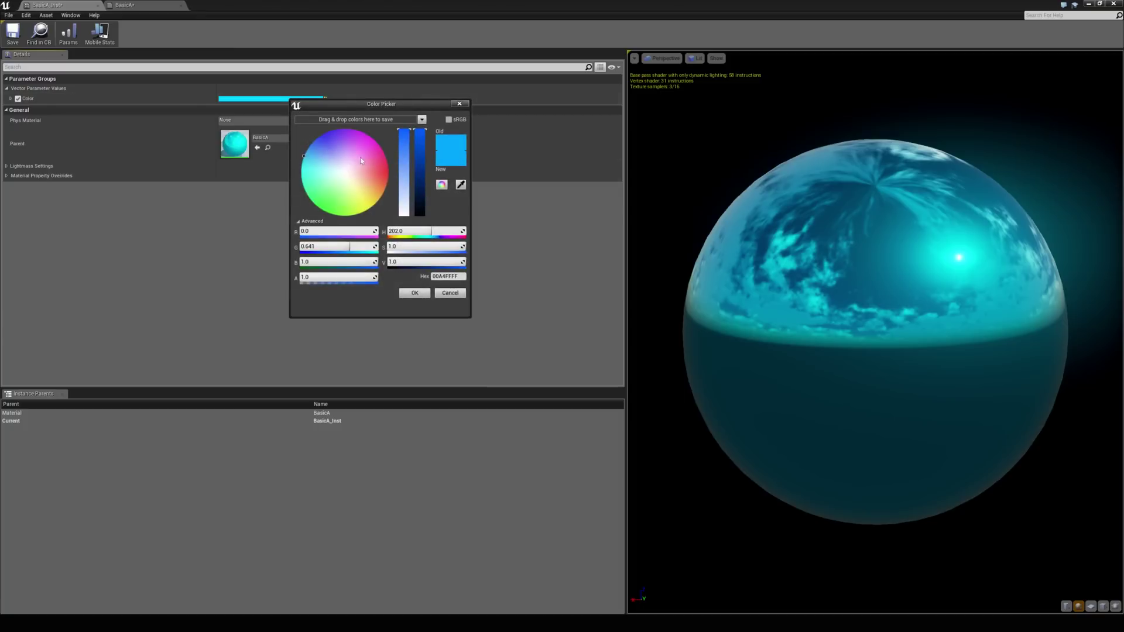
mouse_move(357, 204)
left_mouse_down()
mouse_move(323, 144)
mouse_move(316, 199)
mouse_move(350, 217)
left_mouse_up()
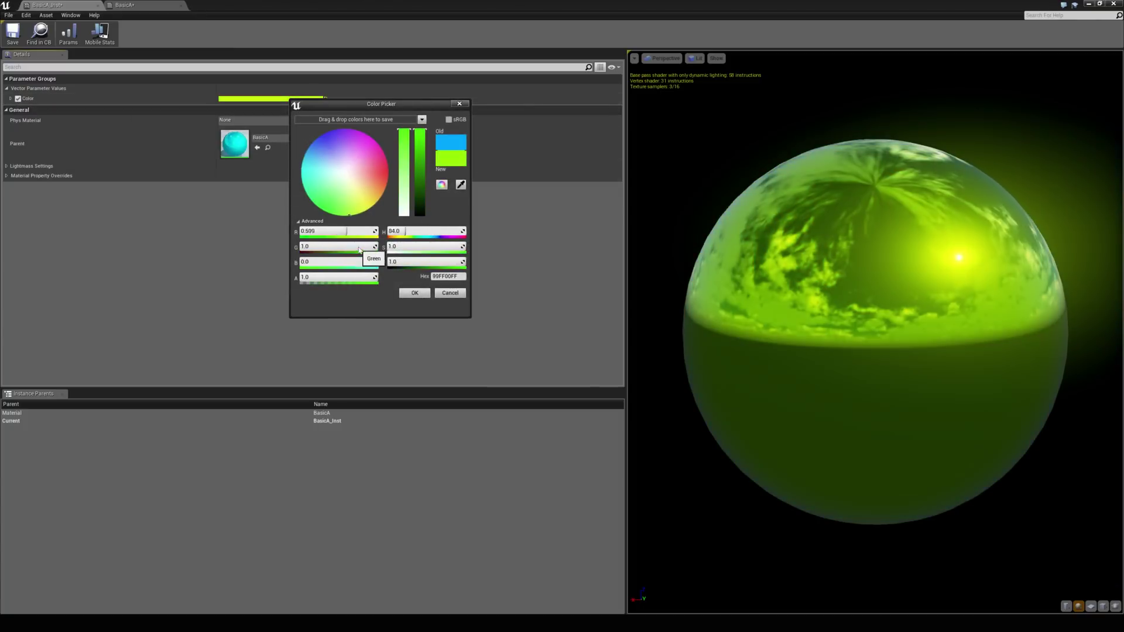
left_click(402, 295)
- Shrink the instance editor to show the level beside it and change the instance's Color to a pale green
left_click_drag(325, 9, 352, 370)
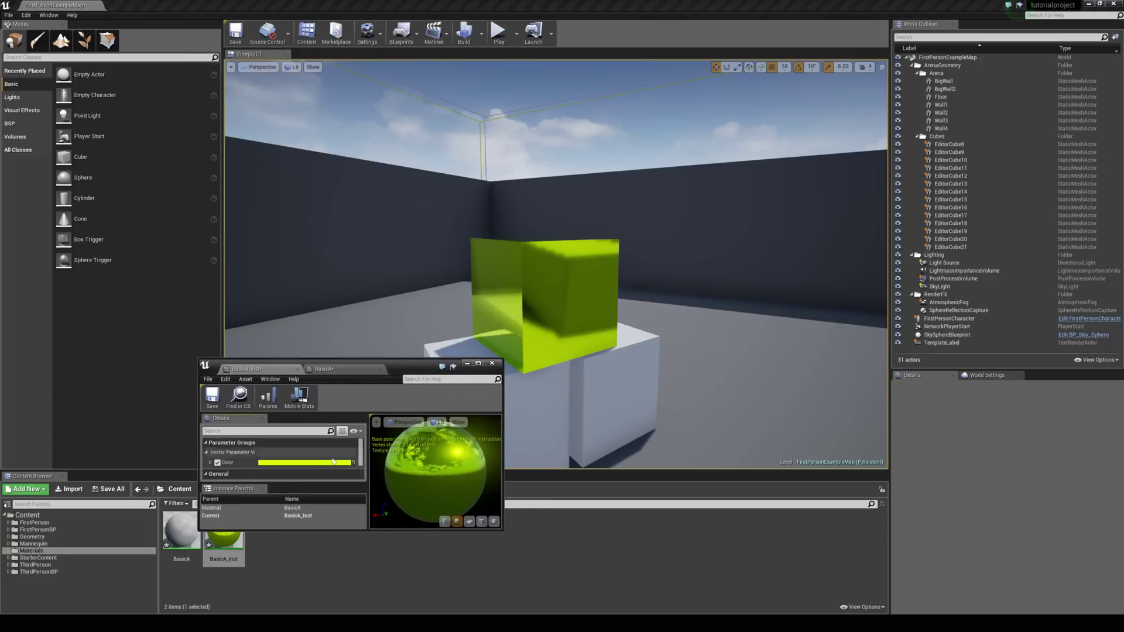
left_click(346, 462)
left_click_drag(352, 462, 363, 513)
left_click(442, 608)
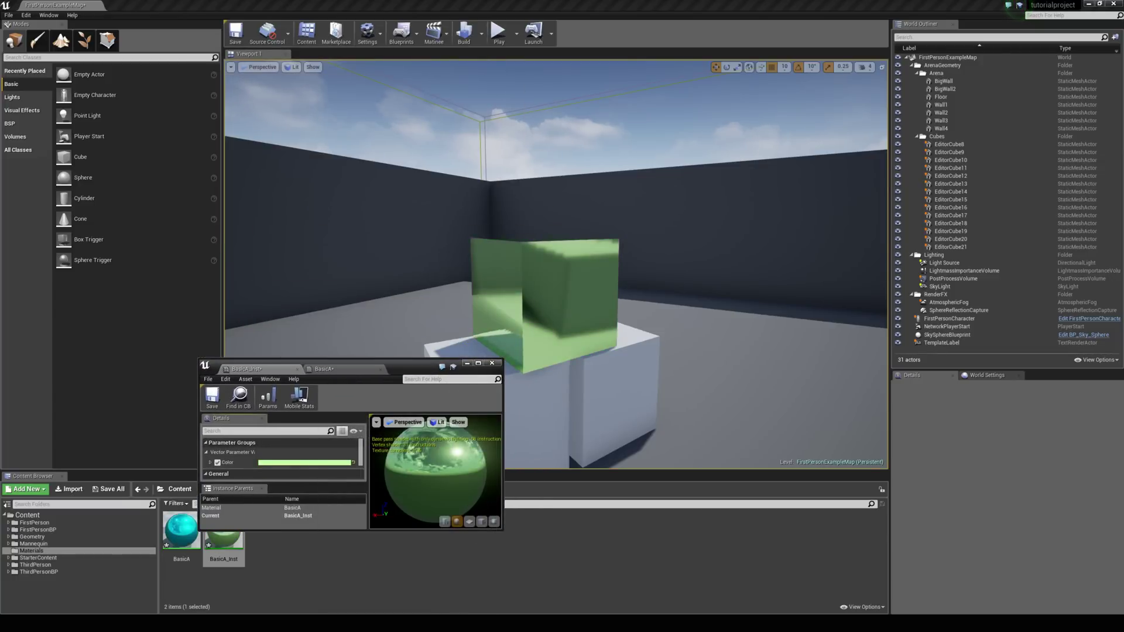
- Return to the BasicA material graph and convert the two constants feeding Metallic and Roughness into parameters
left_click(477, 364)
left_click(149, 6)
right_click_drag(596, 348, 581, 260)
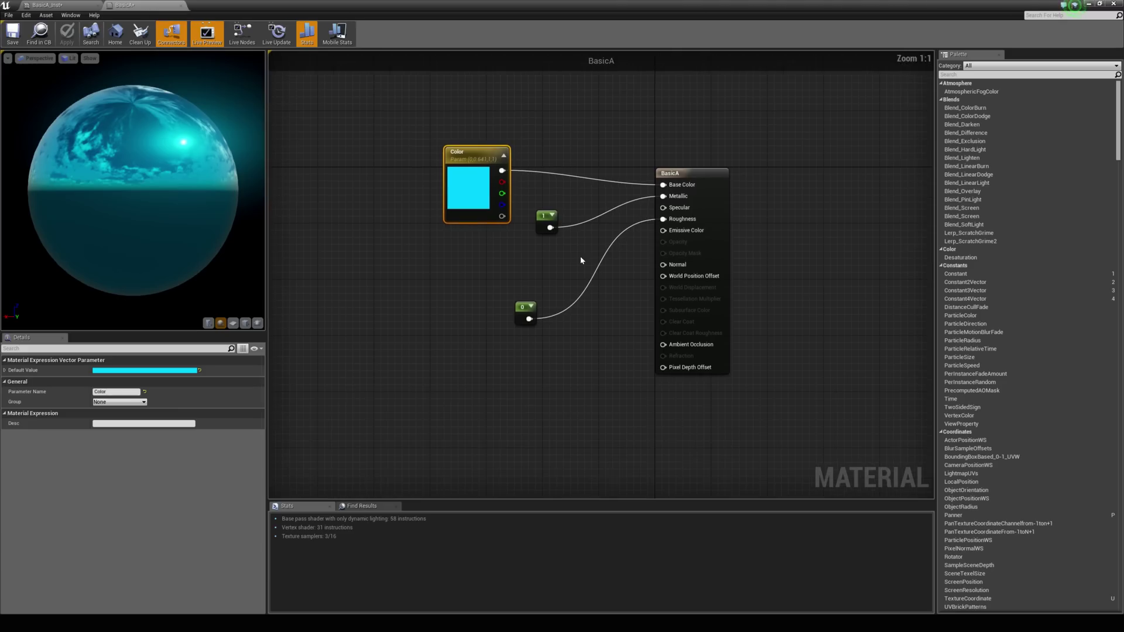
left_click(542, 217)
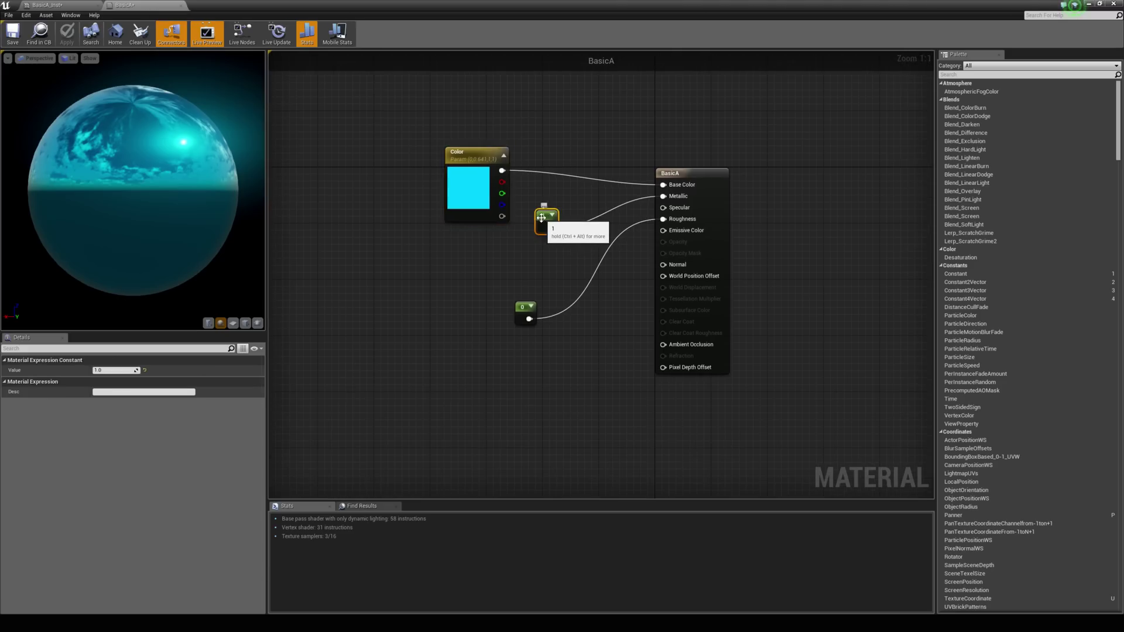
right_click(541, 217)
left_click(579, 223)
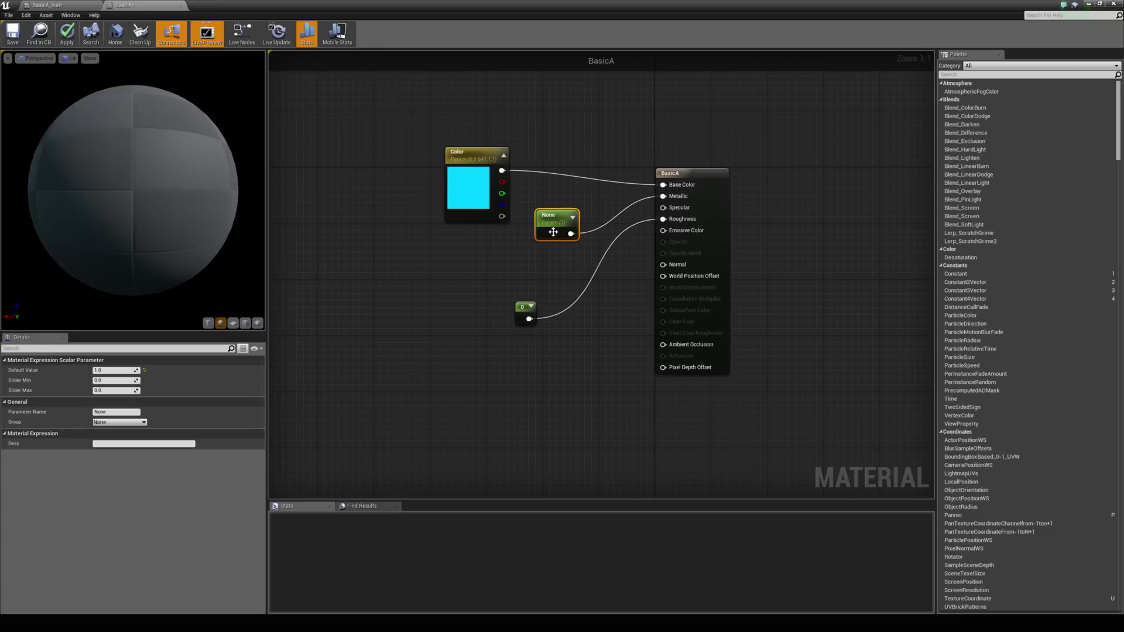
left_click(524, 312)
right_click(525, 313)
left_click(562, 319)
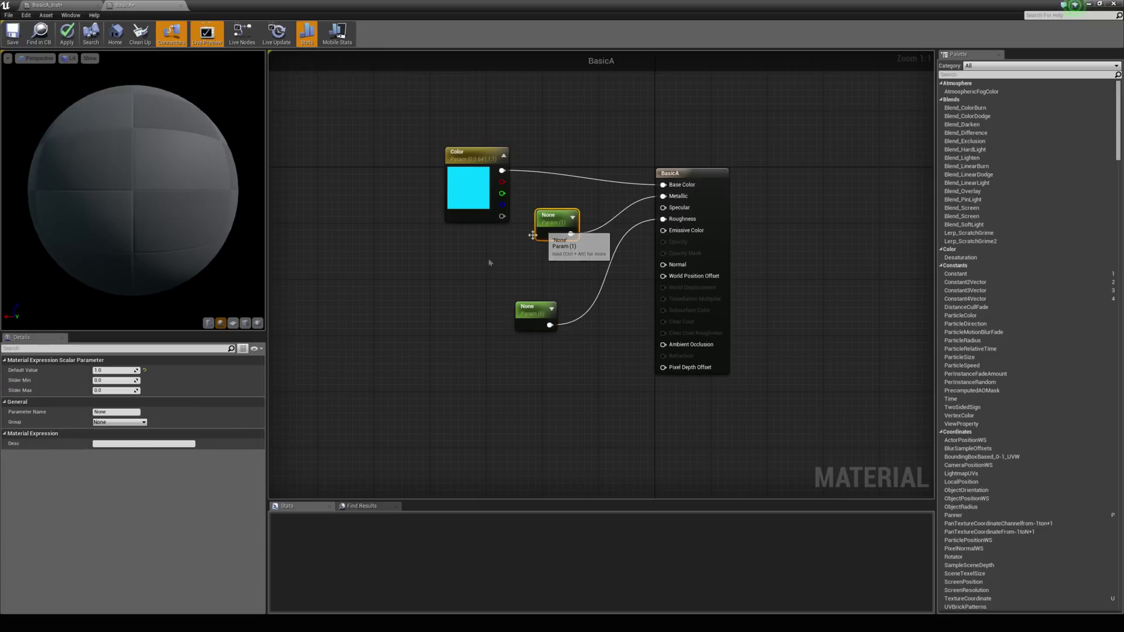
- Name the parameter feeding the Metallic input Metallic and the one feeding the Roughness input Roughness
left_click(97, 412)
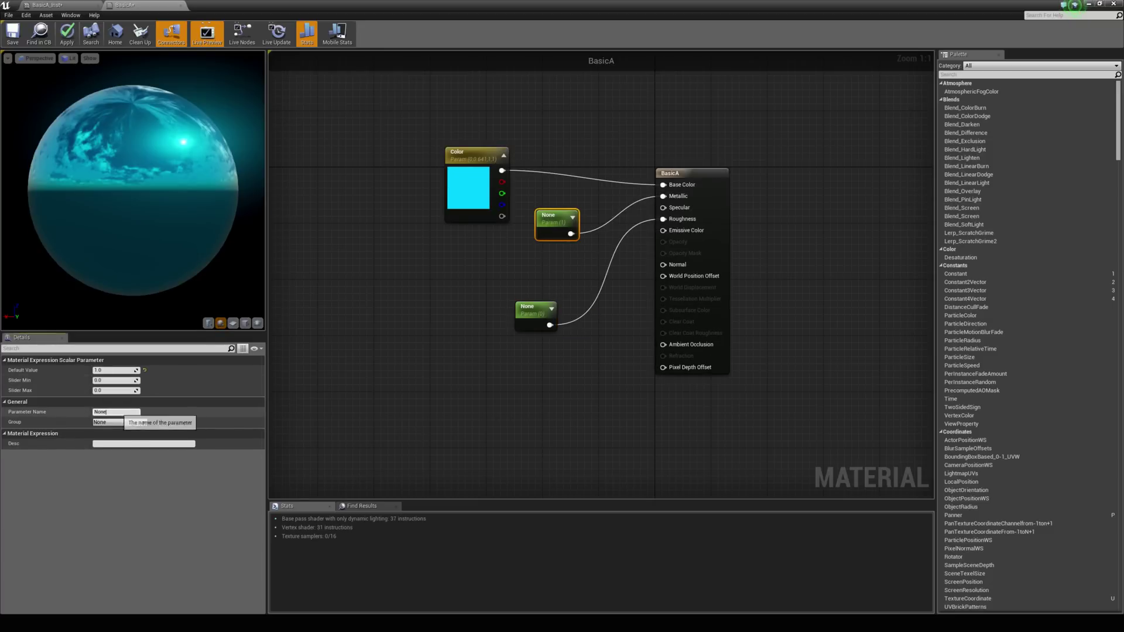
type("Metallic")
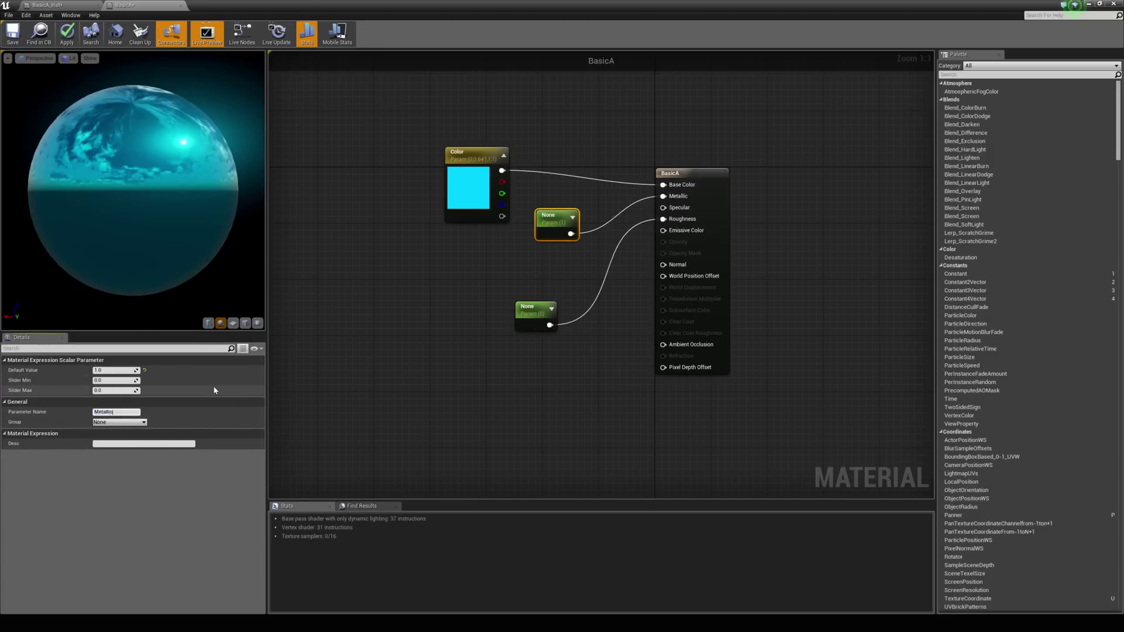
key("Return")
left_click(530, 317)
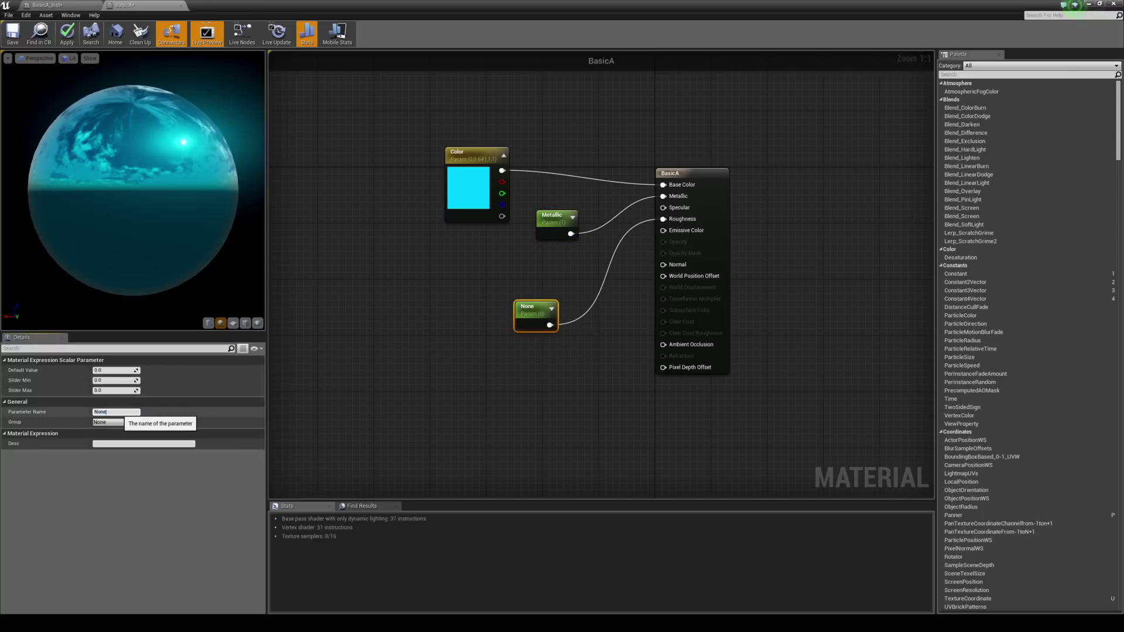
left_click(109, 414)
type("RRoughness")
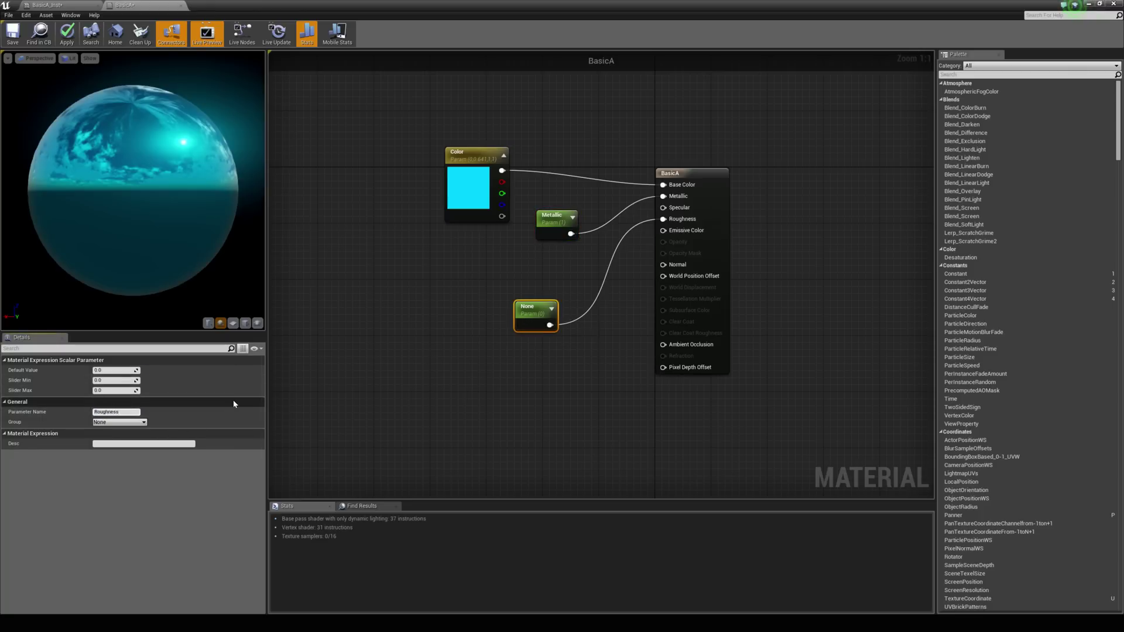
key("Return")
left_click(441, 287)
- Set the Roughness parameter's default value to 0 and its slider maximum to 1
left_click(536, 310)
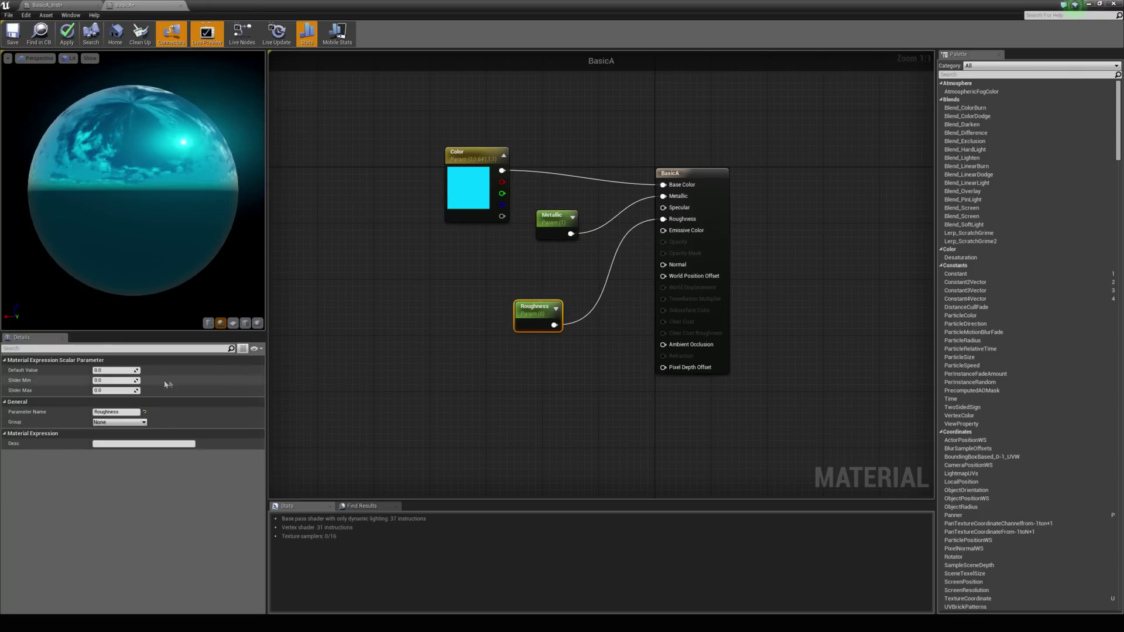
left_click_drag(102, 370, 188, 370)
type("0")
key("Return")
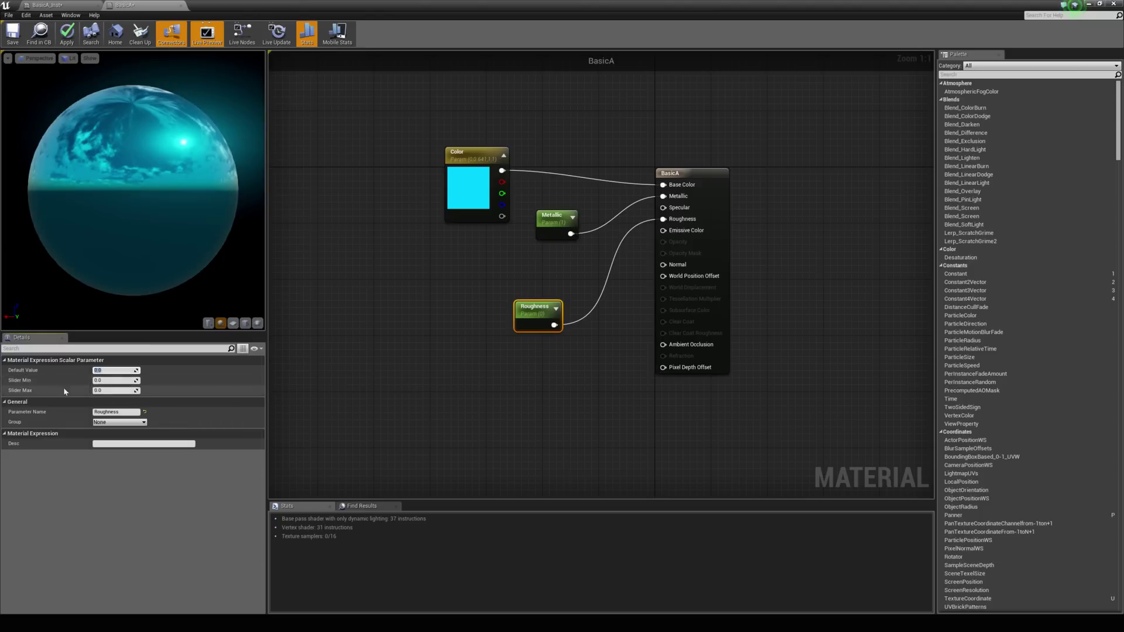
left_click(122, 390)
type("1")
key("Return")
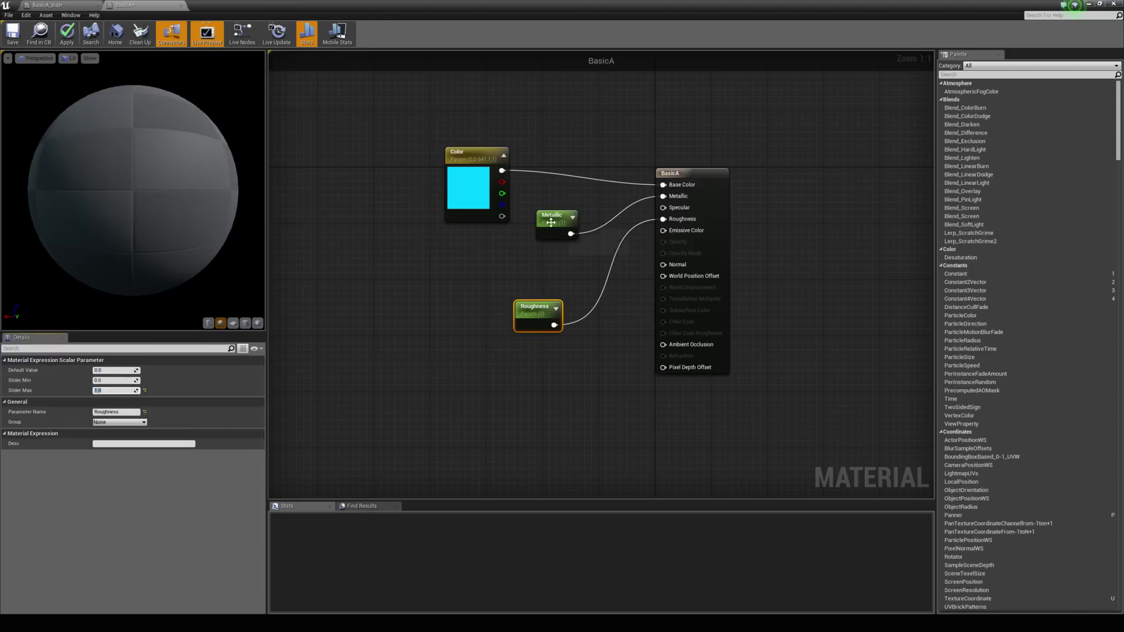
- Set the Metallic parameter's slider maximum to 1 and apply the changes to BasicA
left_click(551, 222)
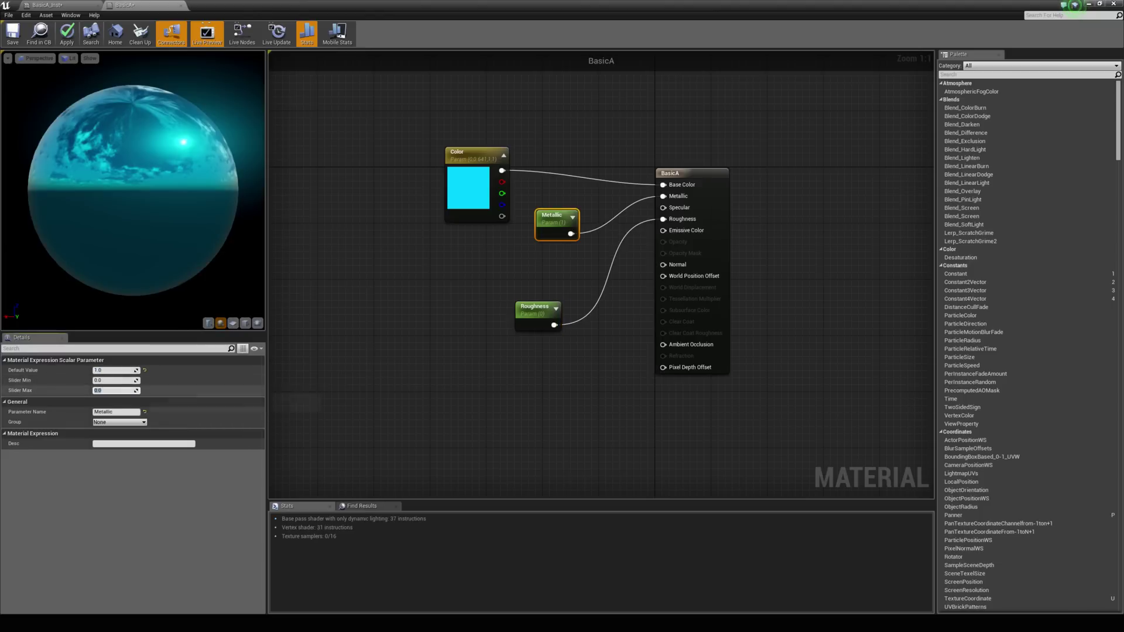
type("1")
key("Return")
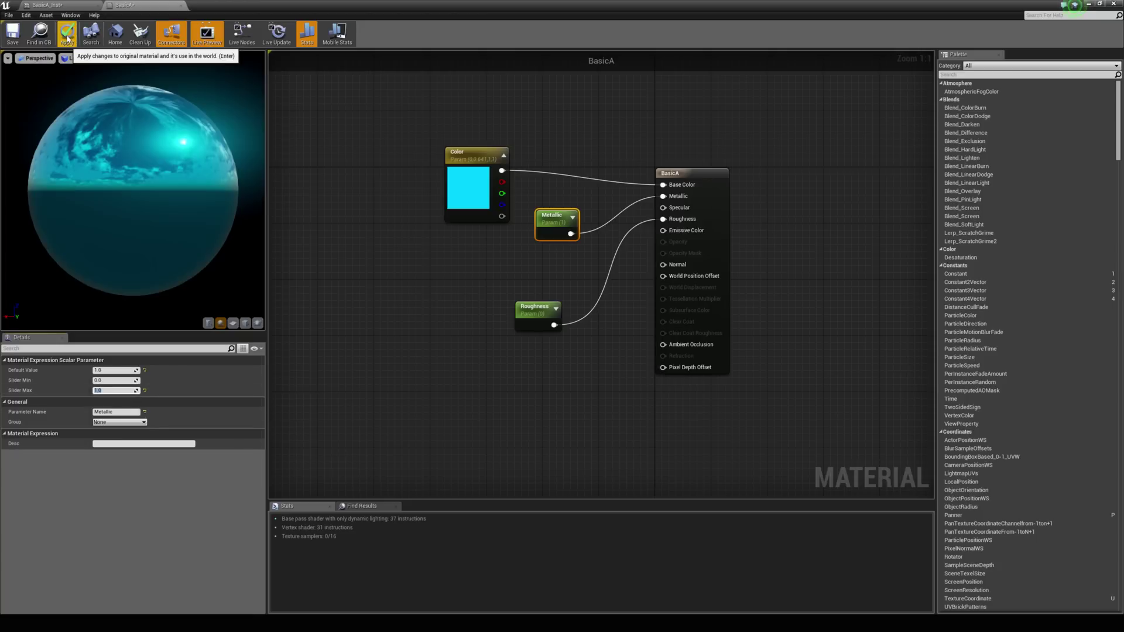
left_click(67, 39)
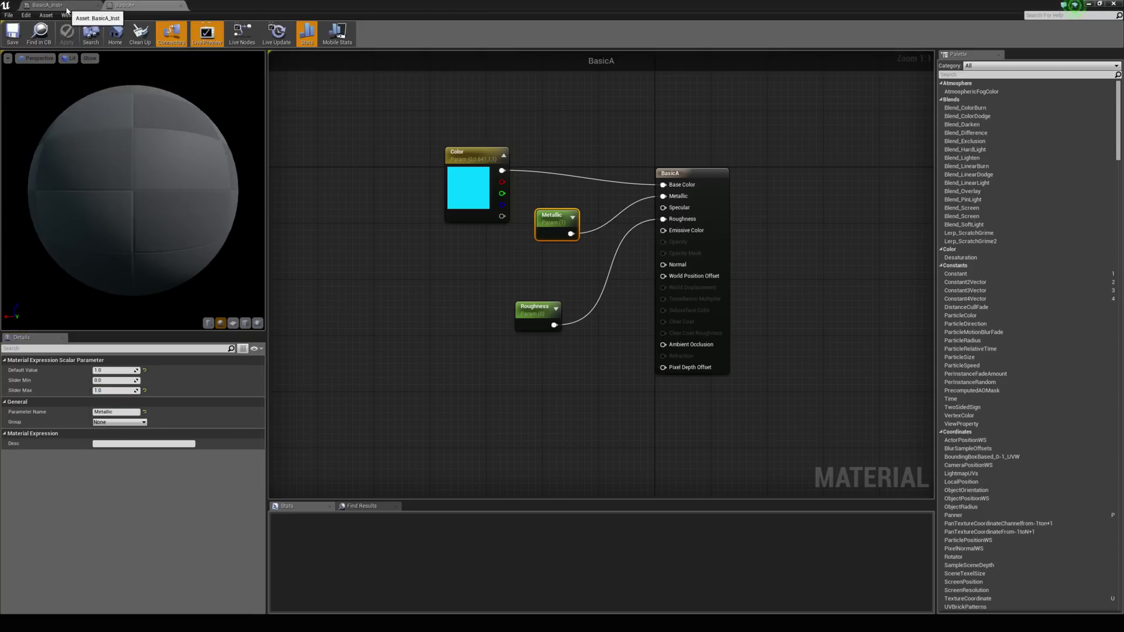
- In BasicA_Inst, enable the Metallic and Roughness overrides, raise Roughness and lower Metallic to about 0.28 while viewing the cube
left_click(67, 10)
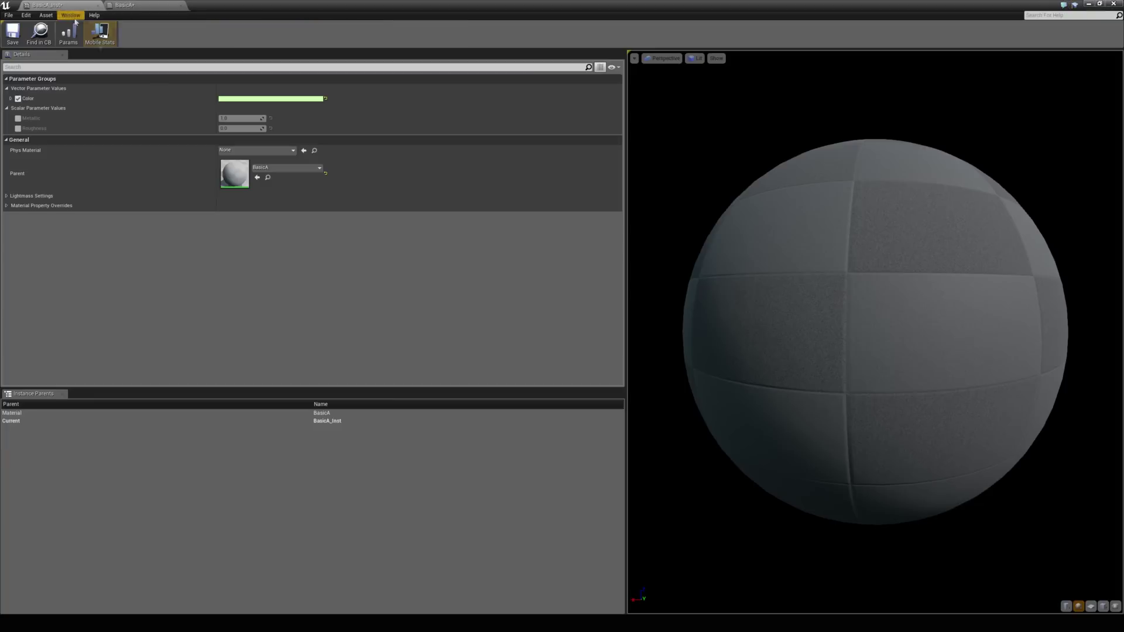
left_click(18, 119)
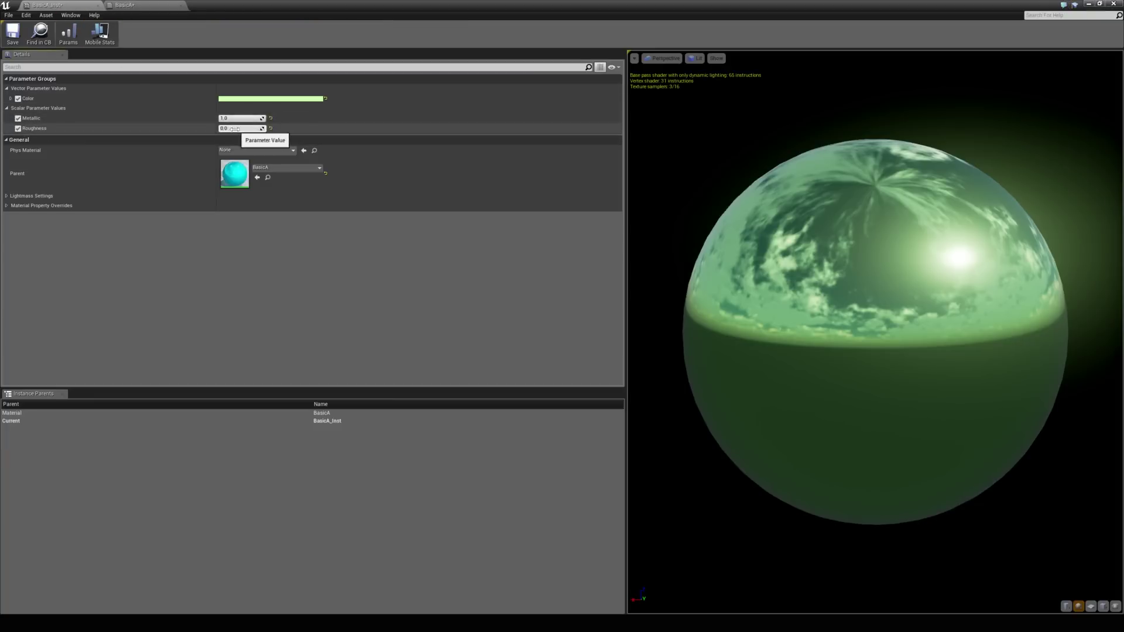
mouse_move(234, 128)
left_mouse_down()
mouse_move(264, 128)
mouse_move(231, 128)
left_mouse_up()
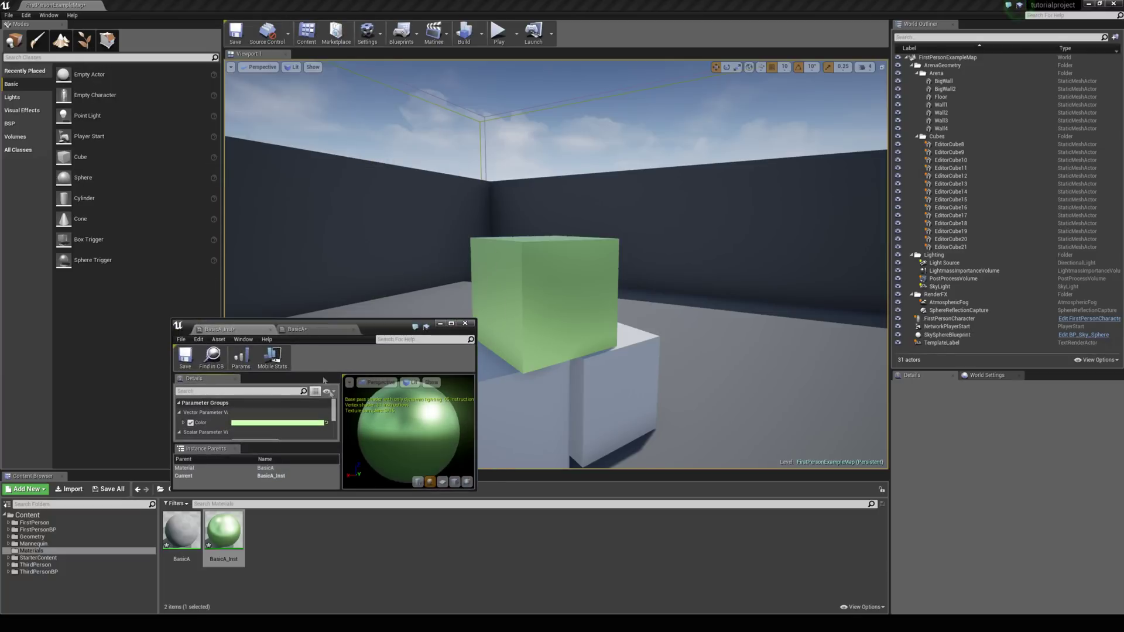
scroll(269, 432, "down", 1)
left_click_drag(261, 430, 251, 428)
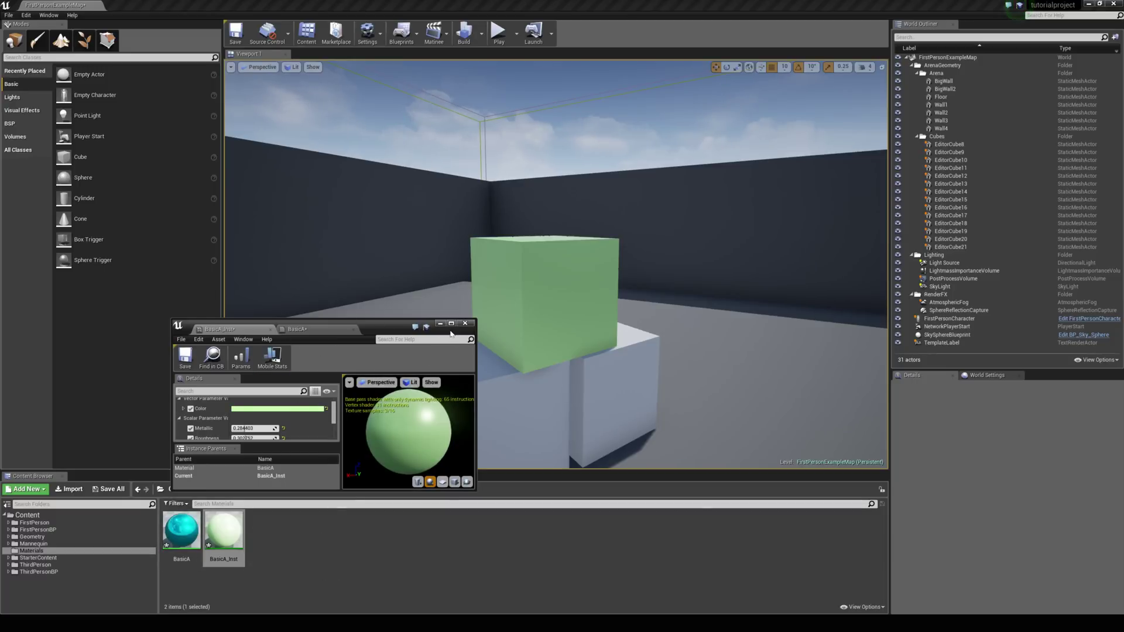
- Close the material editor window and frame the open floor around the lone cube in the level
right_click_drag(527, 271, 503, 344)
key("s")
key("w")
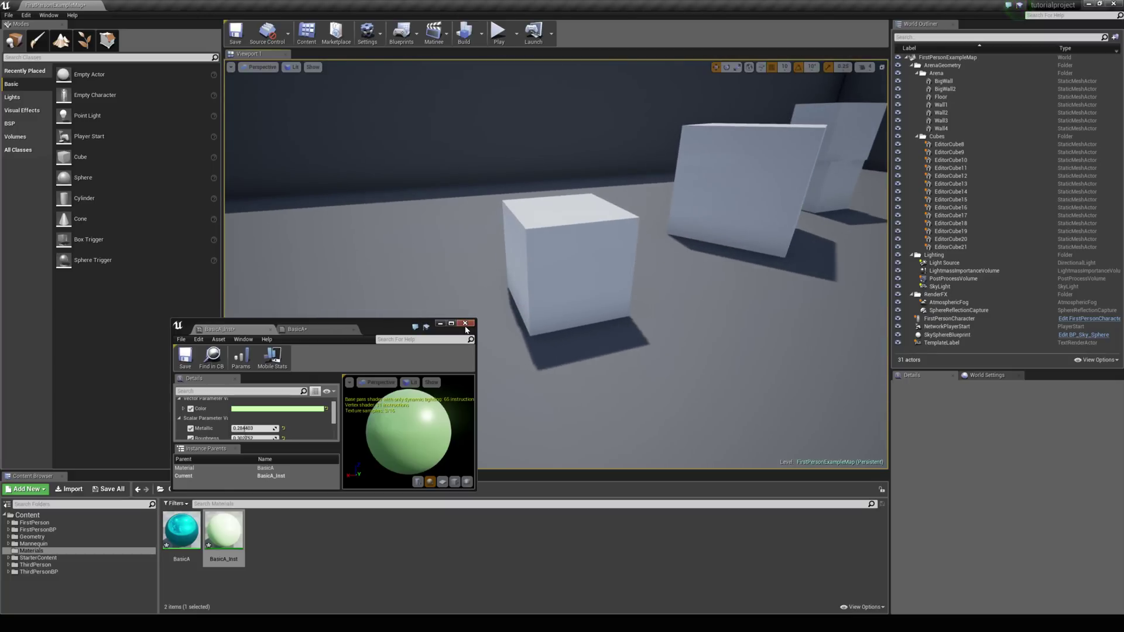
left_click(465, 324)
key("s")
right_click_drag(530, 302, 577, 289)
left_click_drag(577, 288, 540, 312)
key("s")
key("d")
right_click_drag(455, 269, 439, 381)
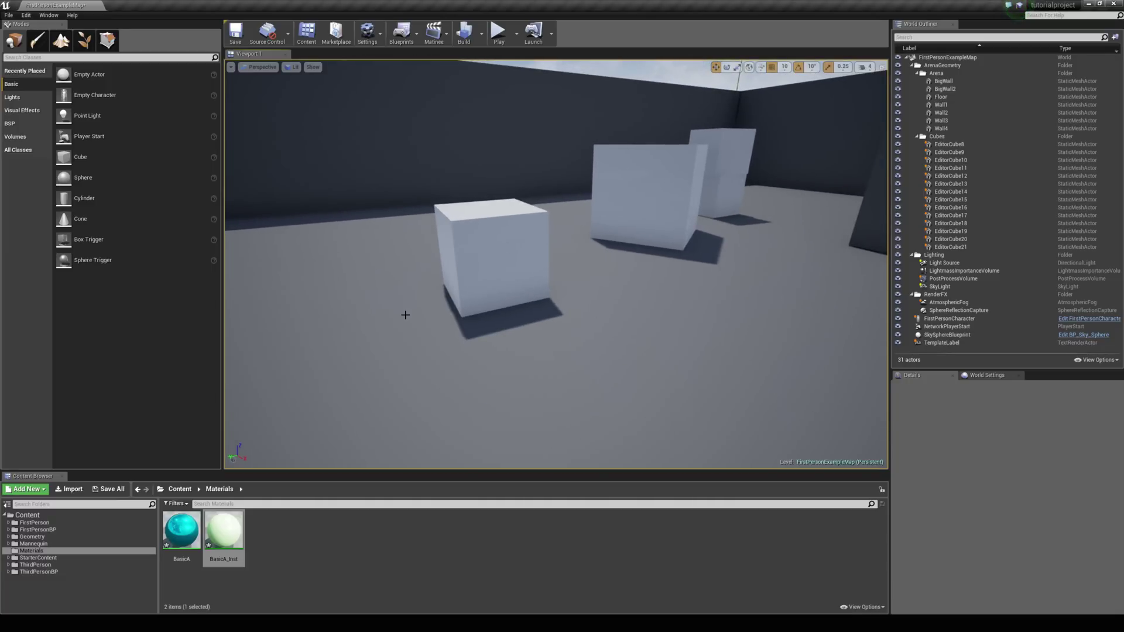
left_click_drag(405, 315, 246, 316)
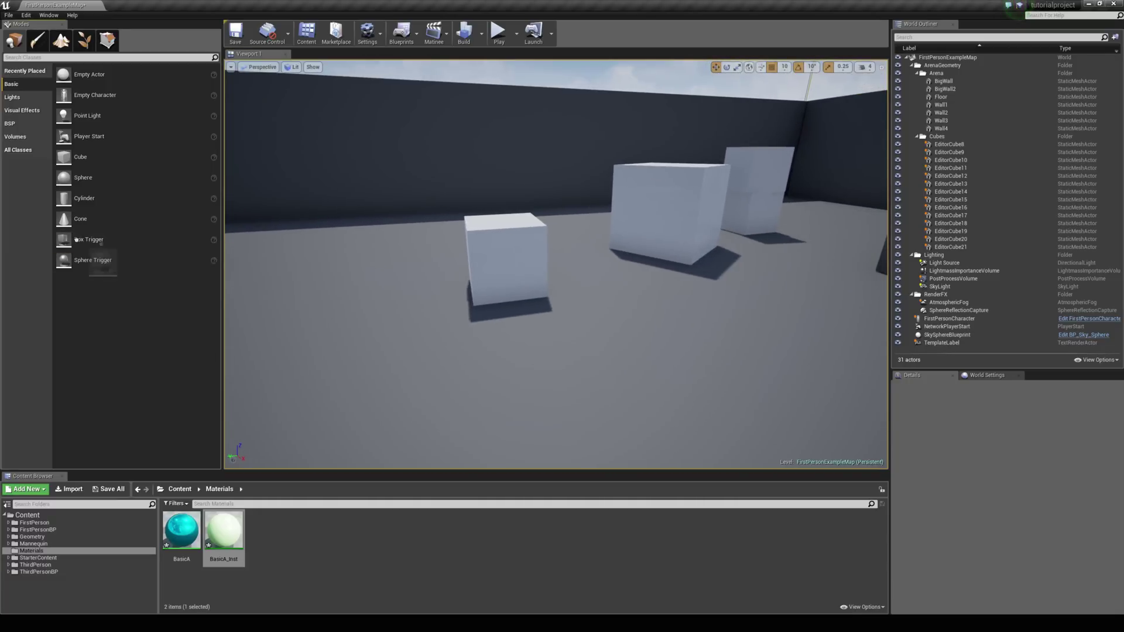
- Place a Box Trigger on the floor in front of the lone cube and open the Level Blueprint
left_click_drag(76, 239, 519, 326)
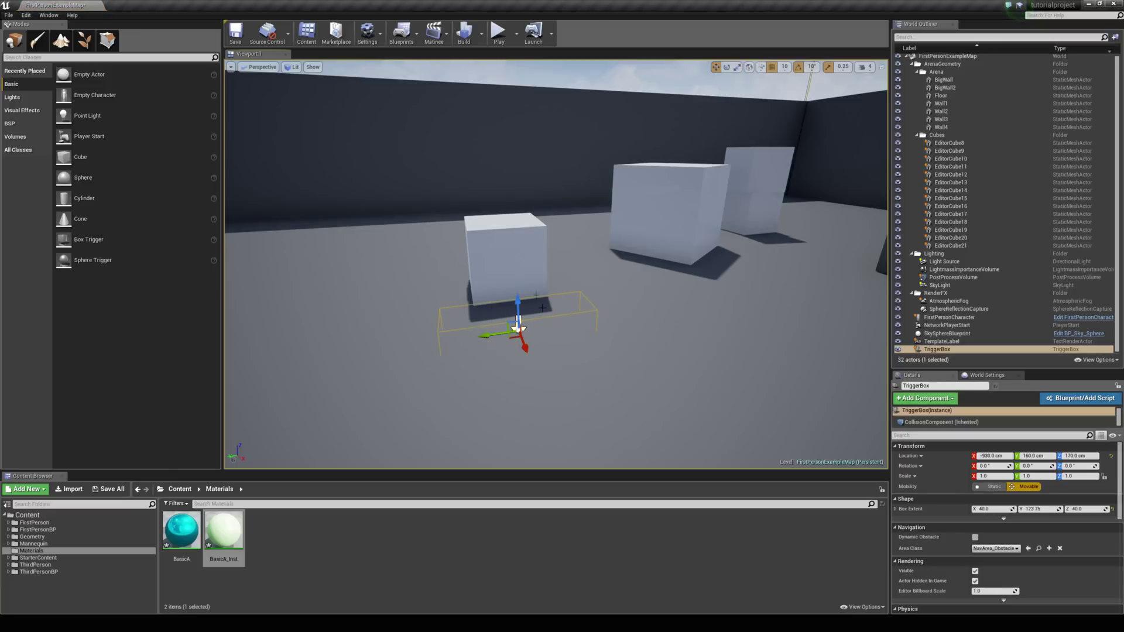
left_click(401, 32)
left_click(432, 111)
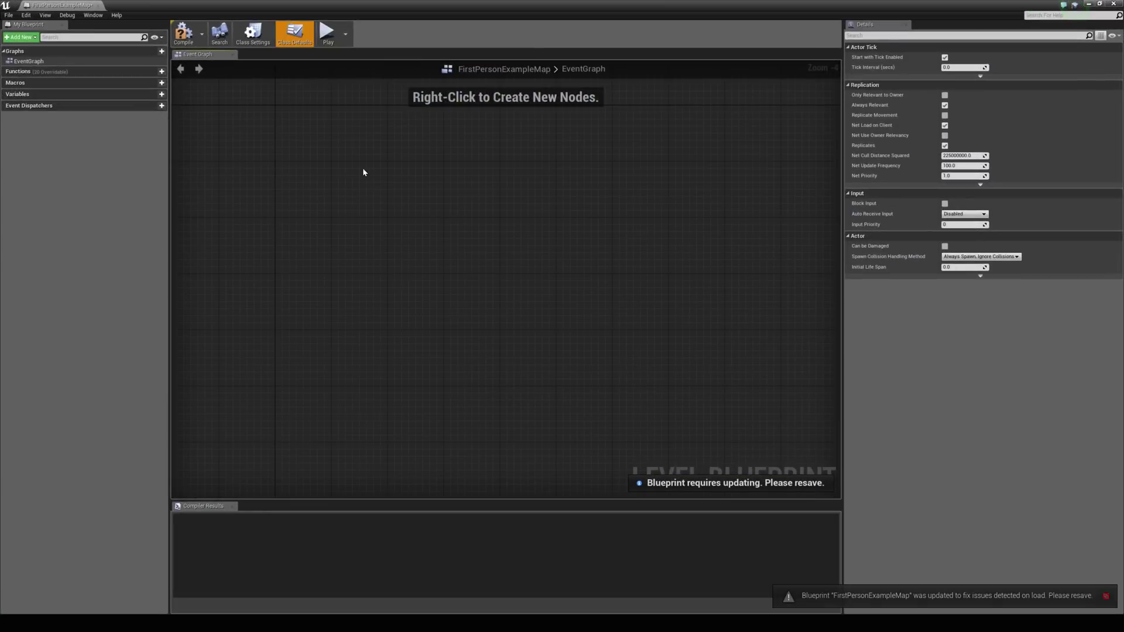
- Add an OnActorBeginOverlap event for the trigger box to the event graph and position its node
right_click(363, 168)
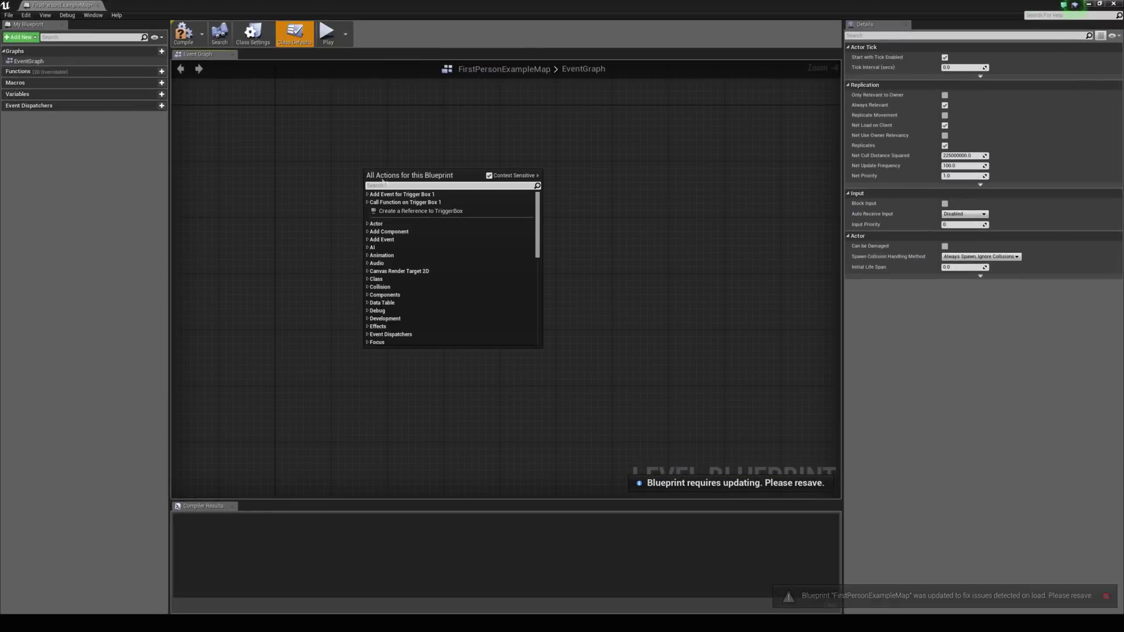
left_click(404, 195)
left_click(407, 205)
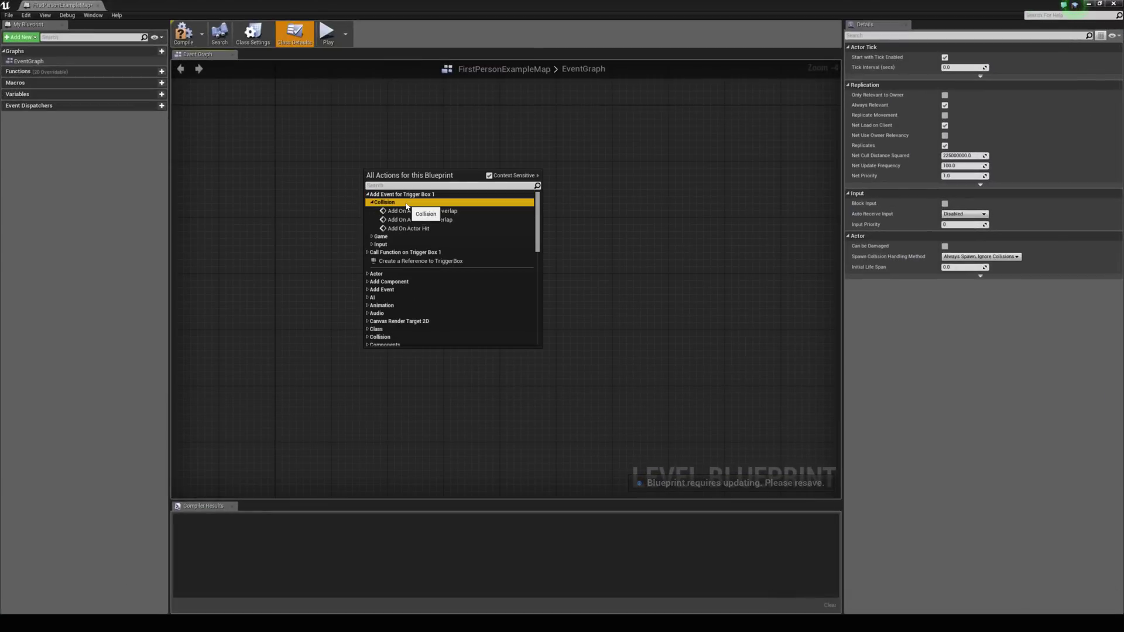
left_click(437, 212)
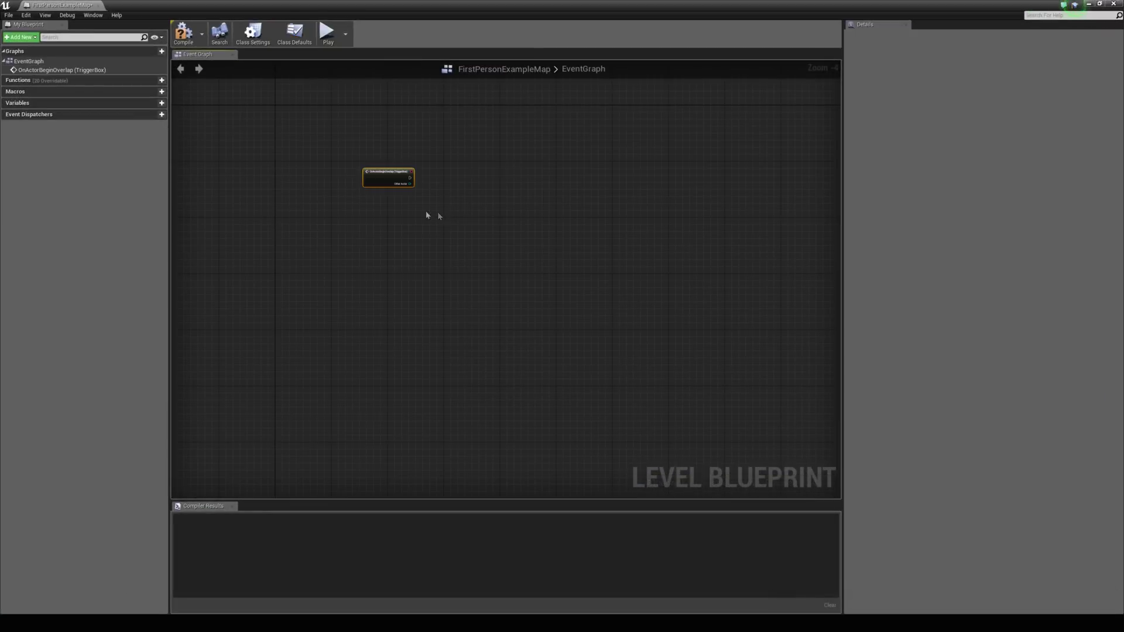
right_click_drag(395, 208, 441, 370)
scroll(441, 364, "up", 4)
left_click_drag(446, 317, 390, 206)
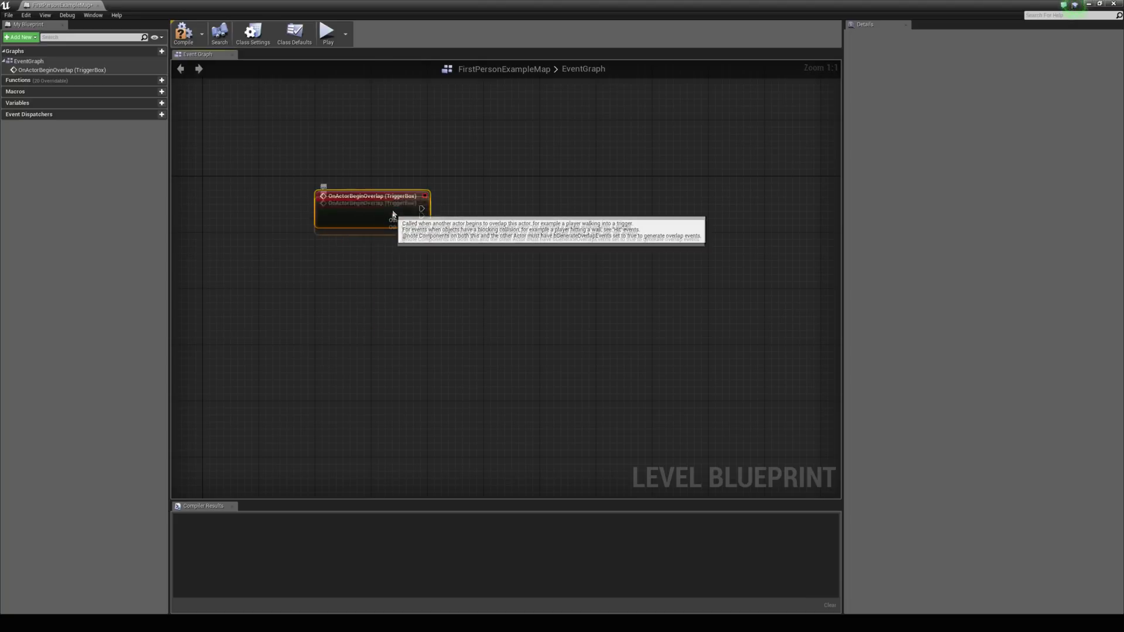
- Select the lone cube behind the trigger box in the level and add a reference to it in the Level Blueprint
double_click(451, 12)
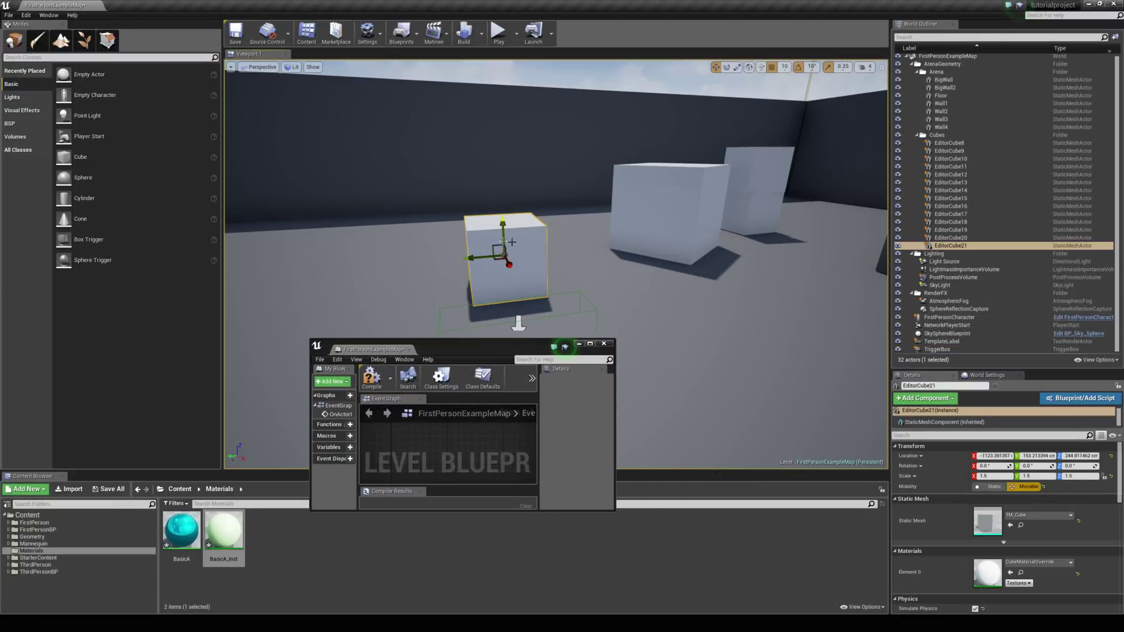
left_click(590, 345)
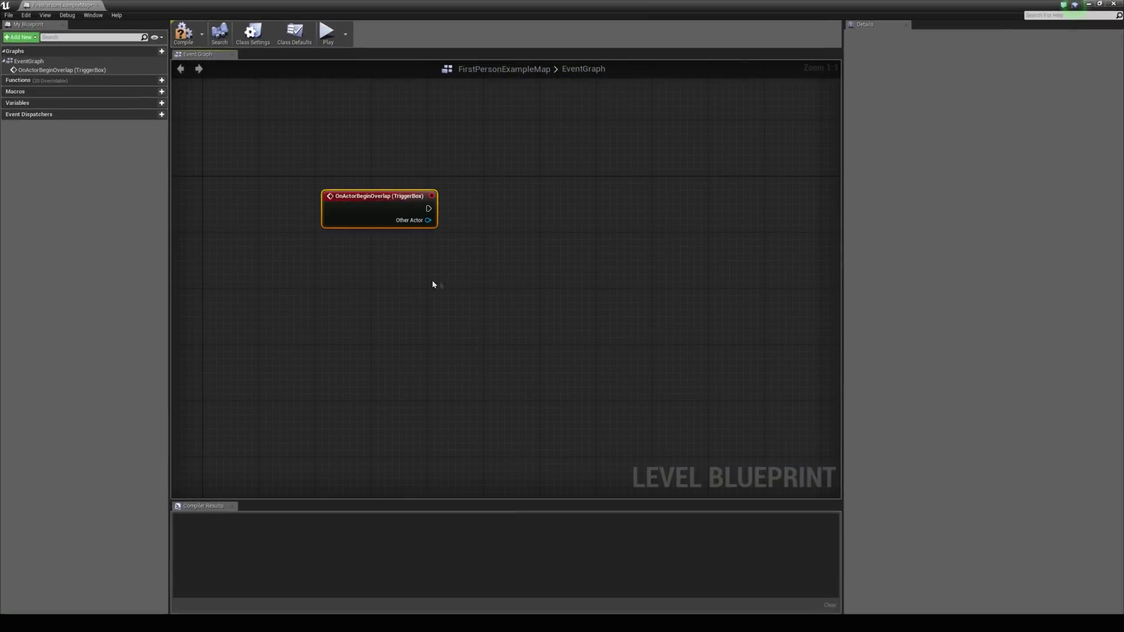
right_click(423, 298)
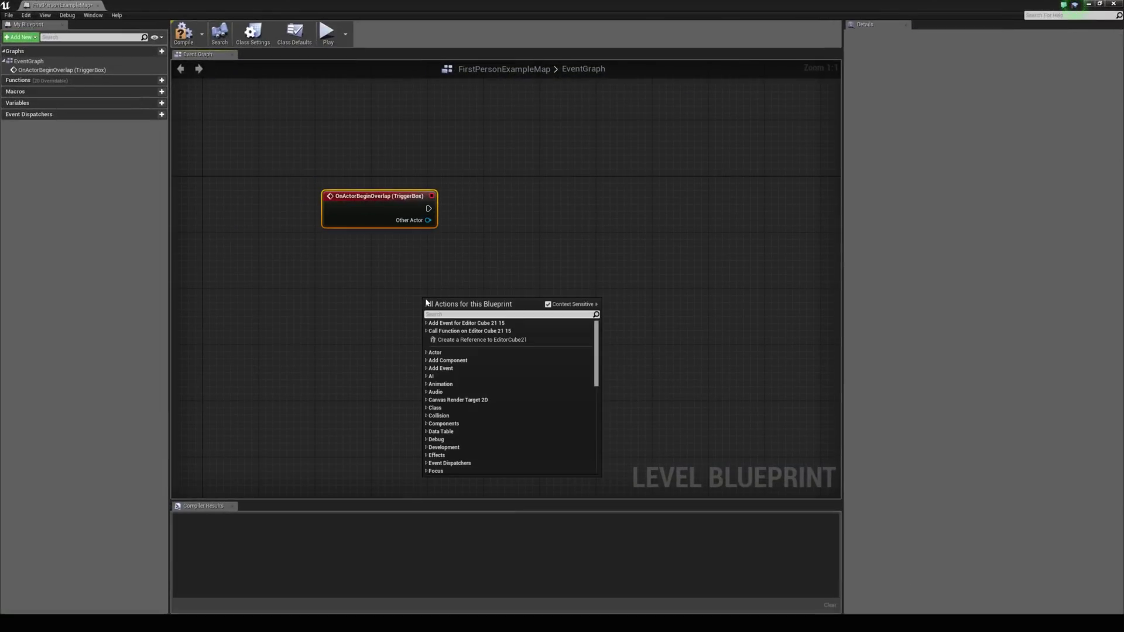
left_click(461, 339)
- From the EditorCube21 reference, add a Create Dynamic Material Instance node targeting its Static Mesh Component
left_click_drag(487, 303, 602, 222)
type("create dyna")
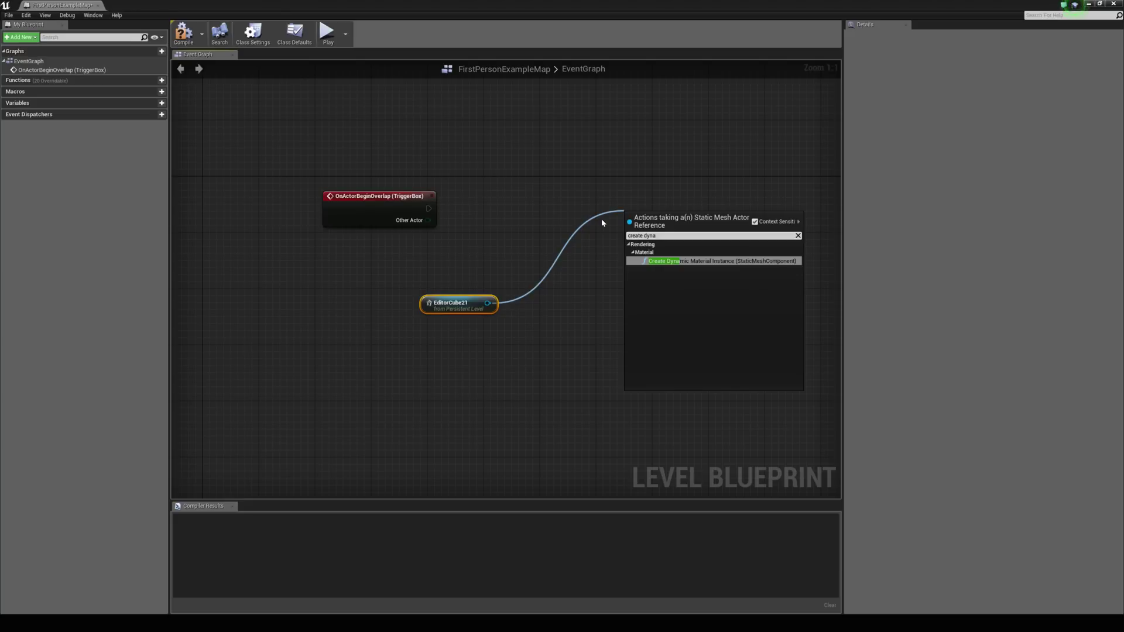
key("Return")
right_click_drag(602, 222, 542, 234)
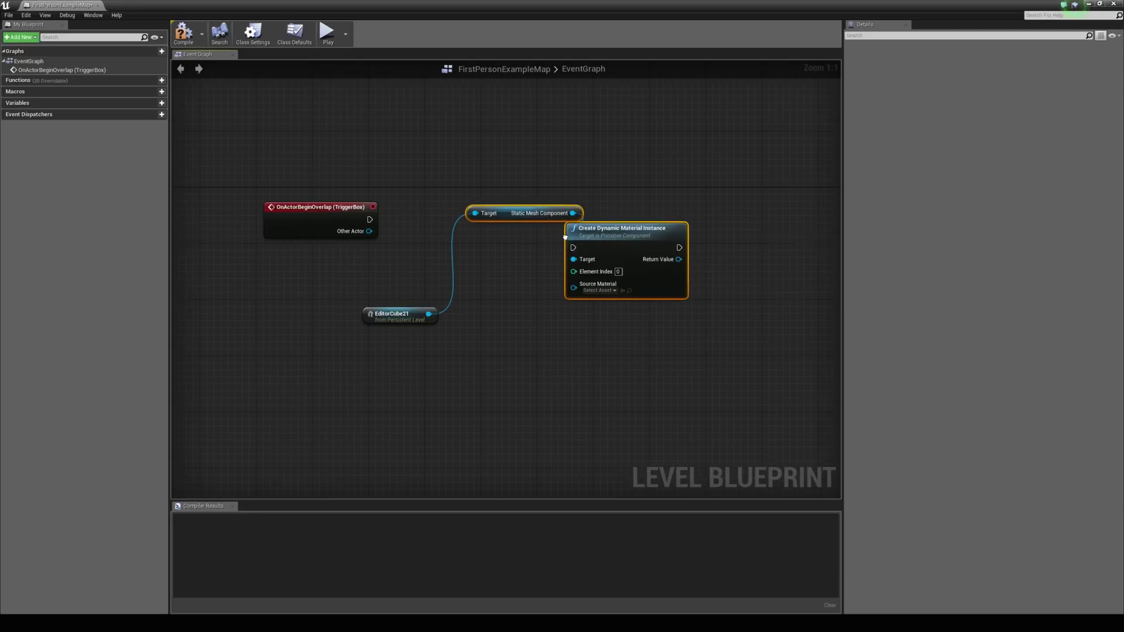
- Spread out the Static Mesh Component and Create Dynamic Material Instance nodes and set the Source Material to BasicA_Inst
left_click_drag(613, 237, 661, 231)
left_click(574, 191)
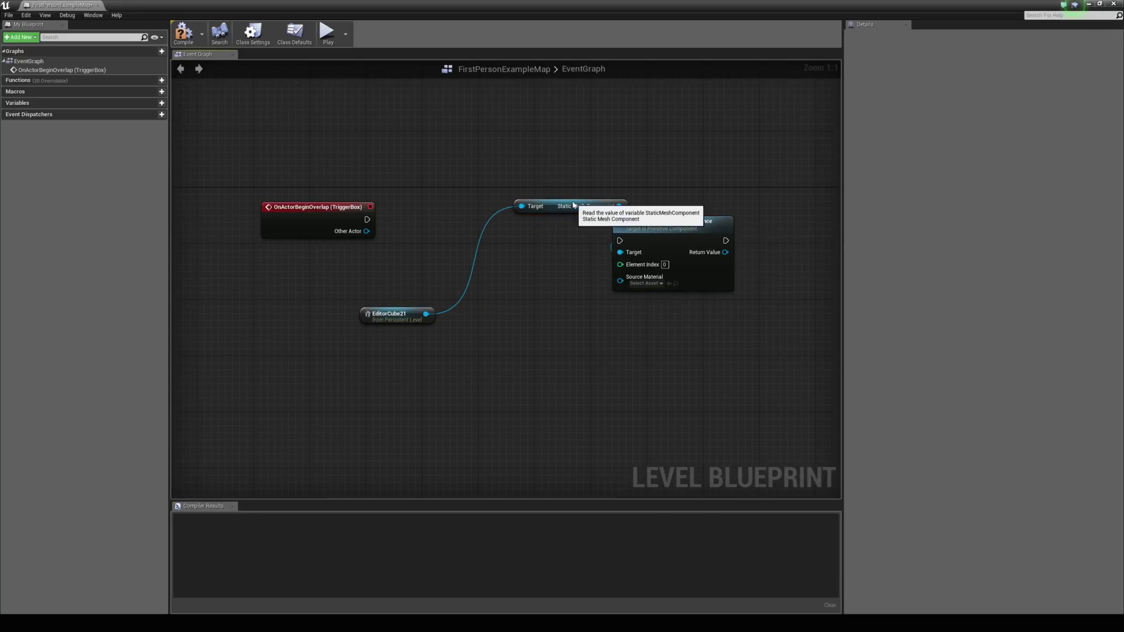
left_click_drag(575, 204, 533, 277)
left_click_drag(691, 237, 698, 216)
left_click(651, 262)
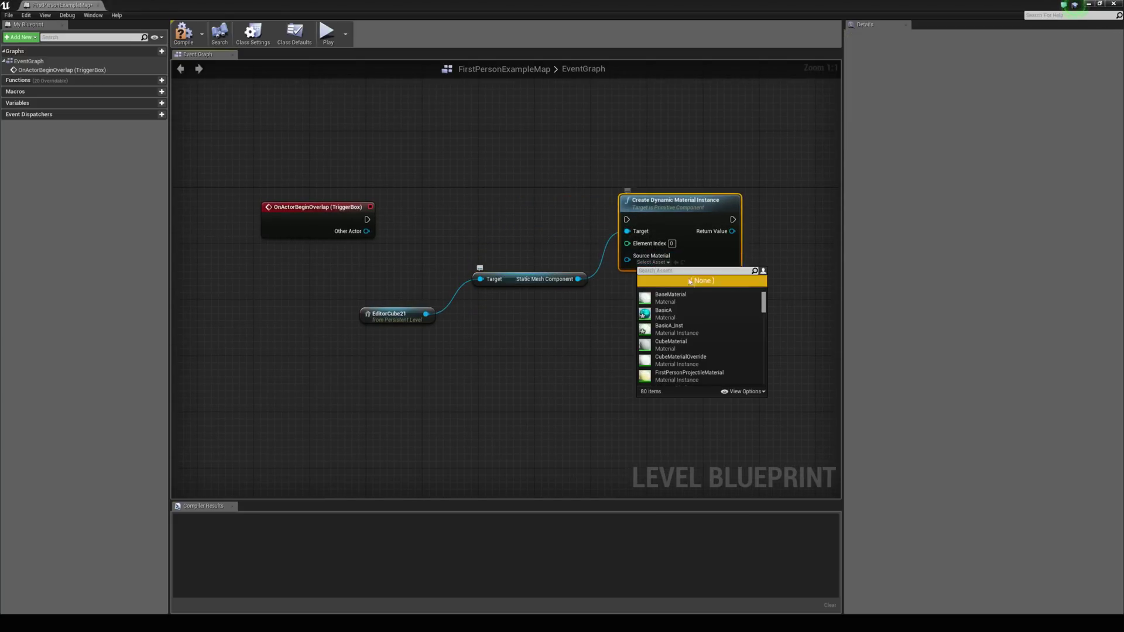
left_click(679, 330)
- Add a Set Vector Parameter Value node from the Return Value of Create Dynamic Material Instance and line it up beside that node
right_click_drag(752, 279, 607, 281)
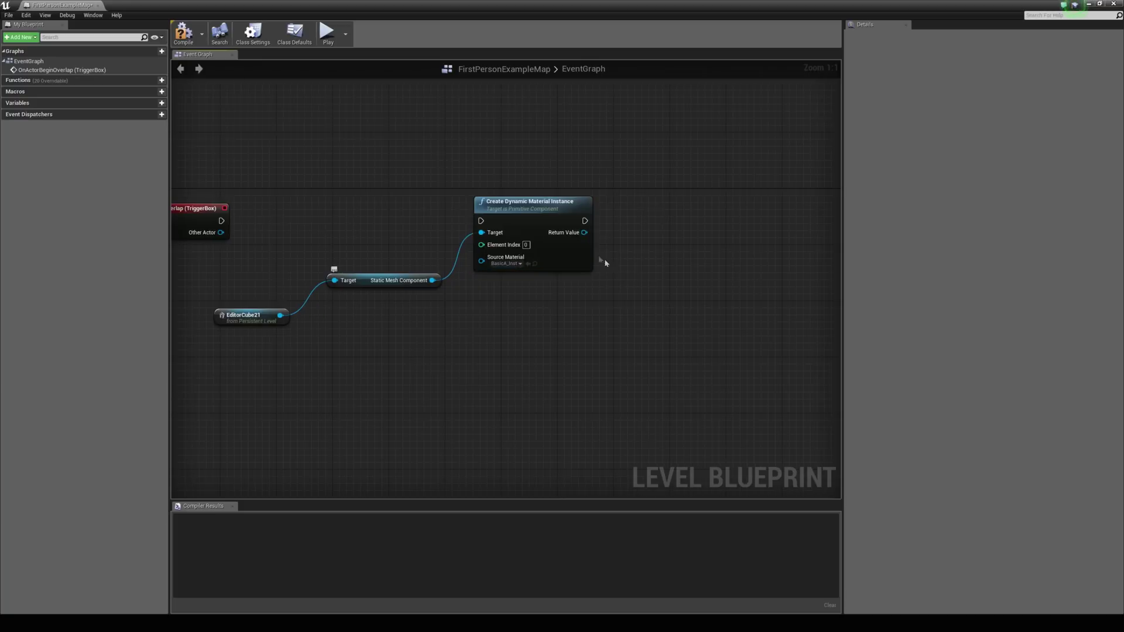
left_click_drag(585, 233, 647, 236)
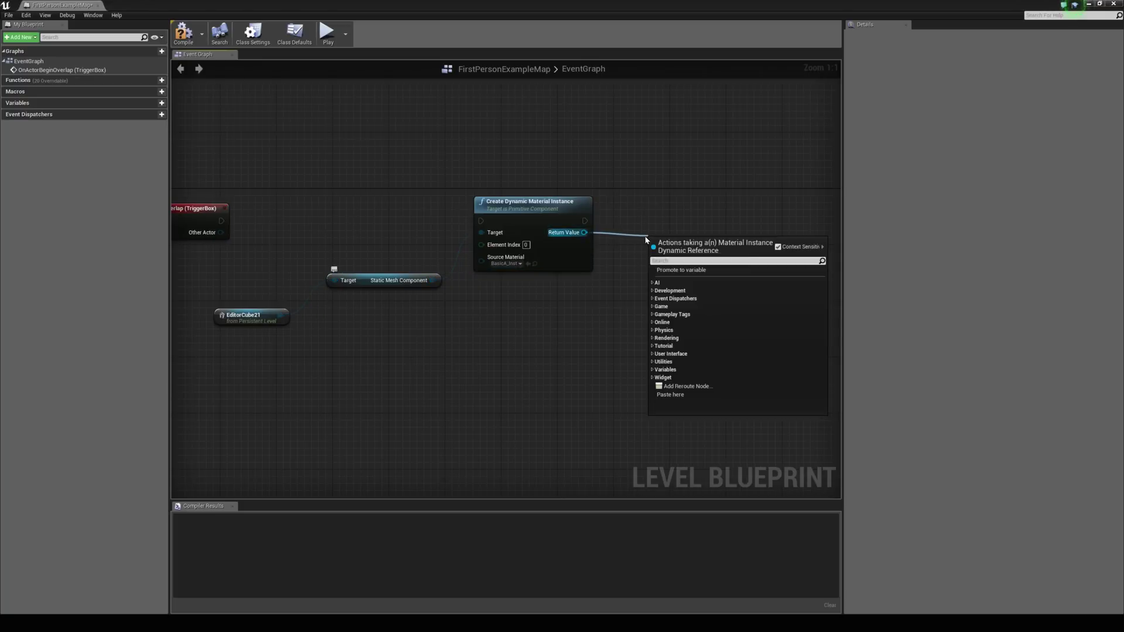
type("set vector")
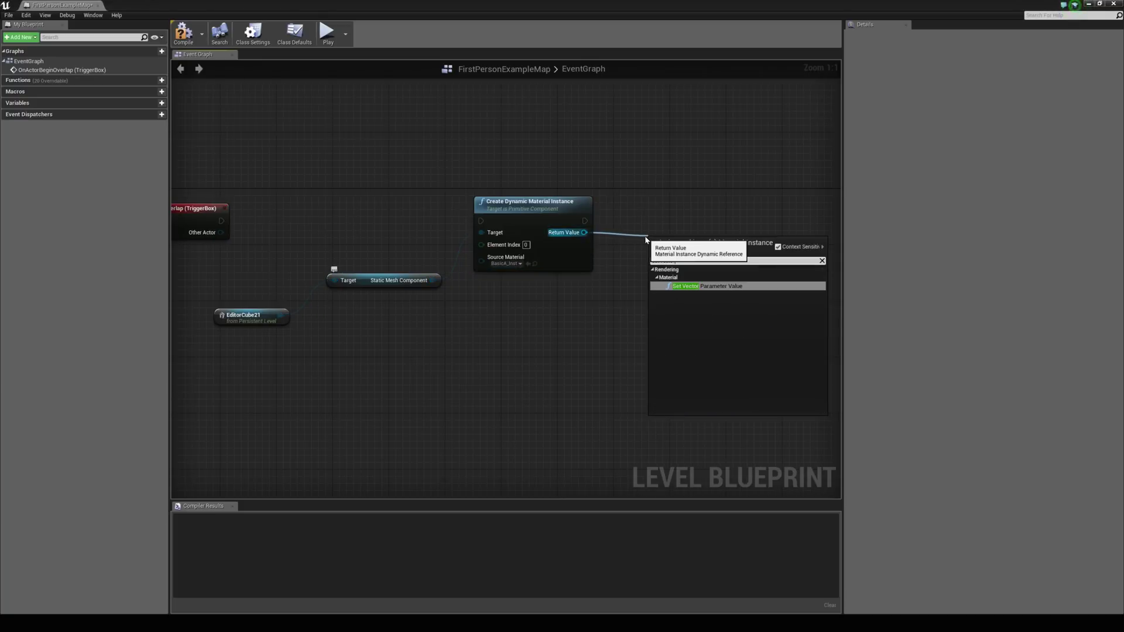
key("Return")
left_click_drag(685, 258, 695, 222)
- Connect the OnActorBeginOverlap event's execution output to the Create Dynamic Material Instance node and tidy the node row
right_click_drag(325, 215, 489, 228)
left_click(376, 234)
left_click_drag(358, 237, 645, 235)
right_click_drag(644, 237, 325, 211)
left_click_drag(542, 205, 560, 203)
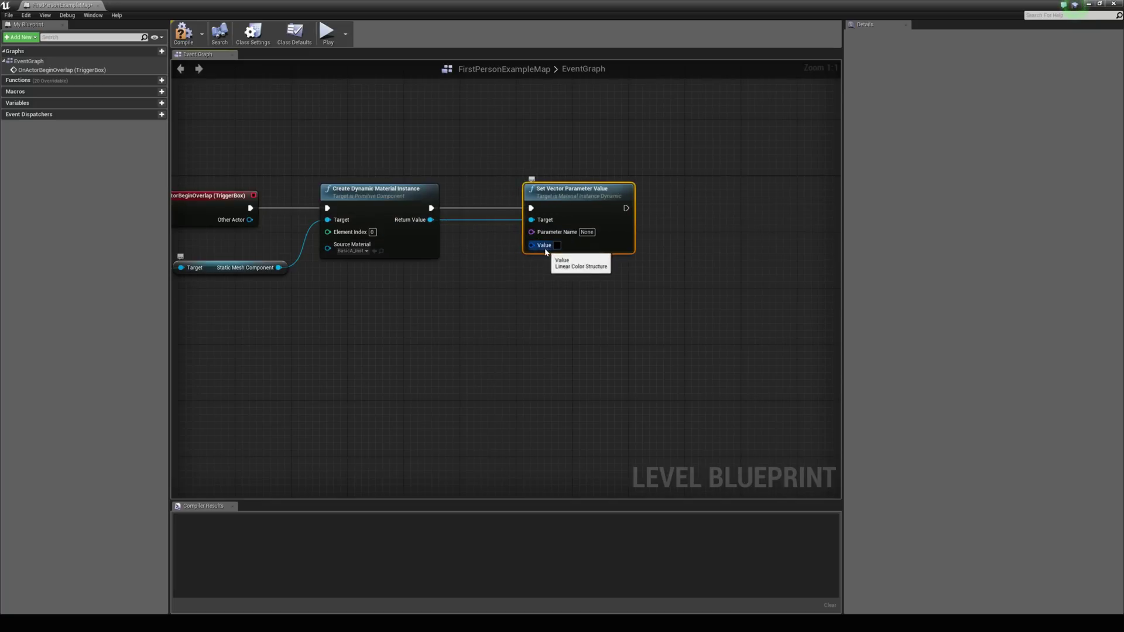
- Open the BasicA material for reference, then set the Parameter Name of Set Vector Parameter Value to Color in the Level Blueprint
left_click_drag(174, 5, 379, 138)
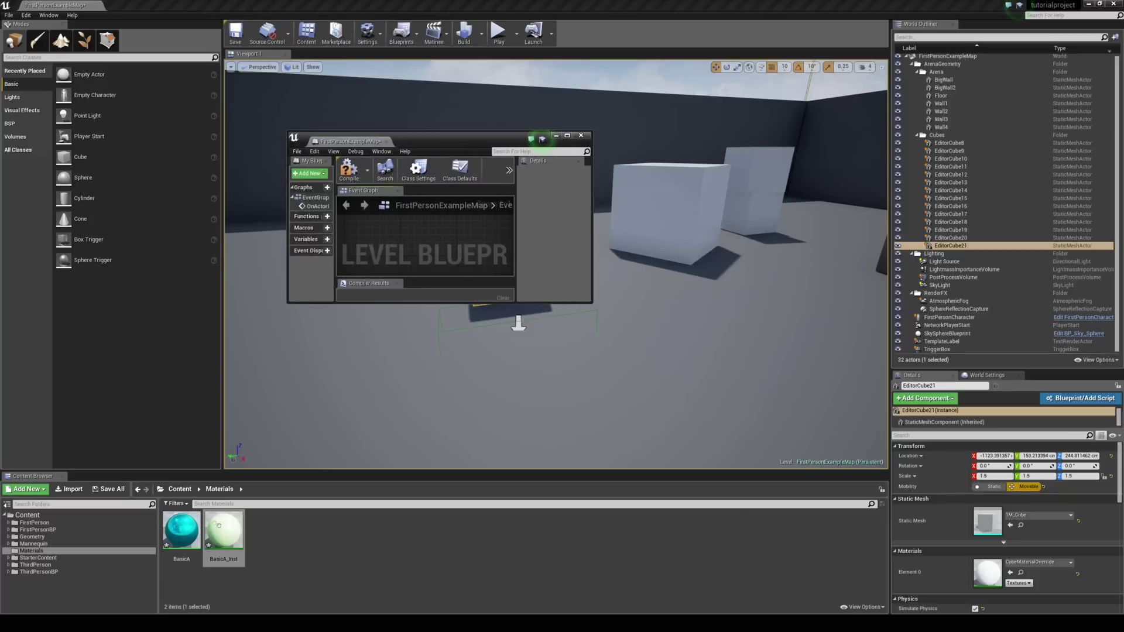
double_click(182, 530)
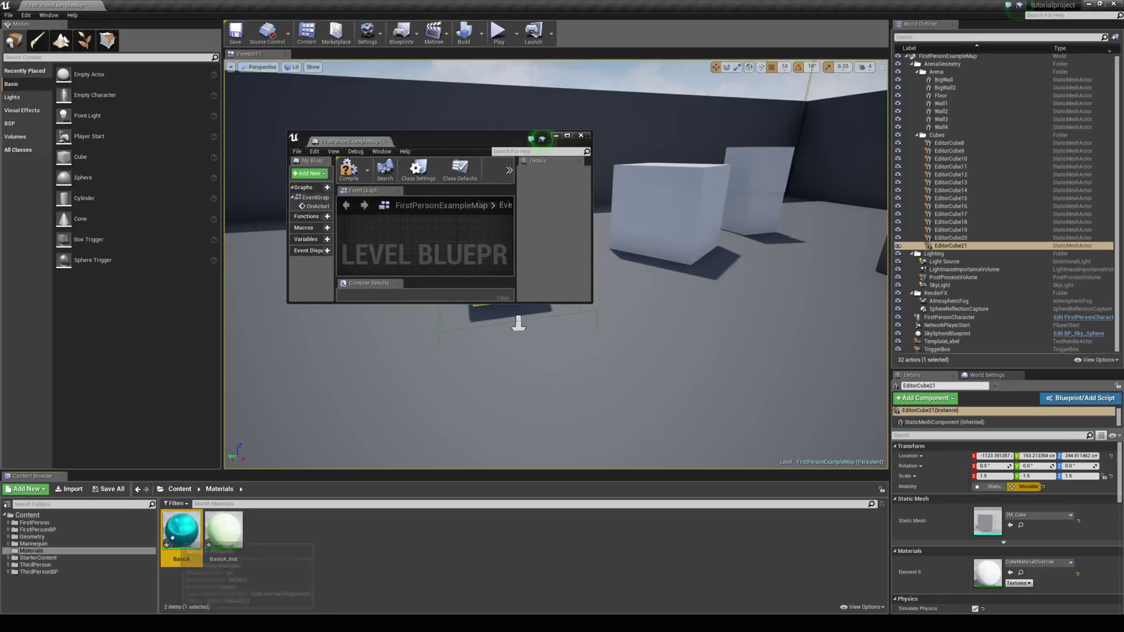
left_click(566, 136)
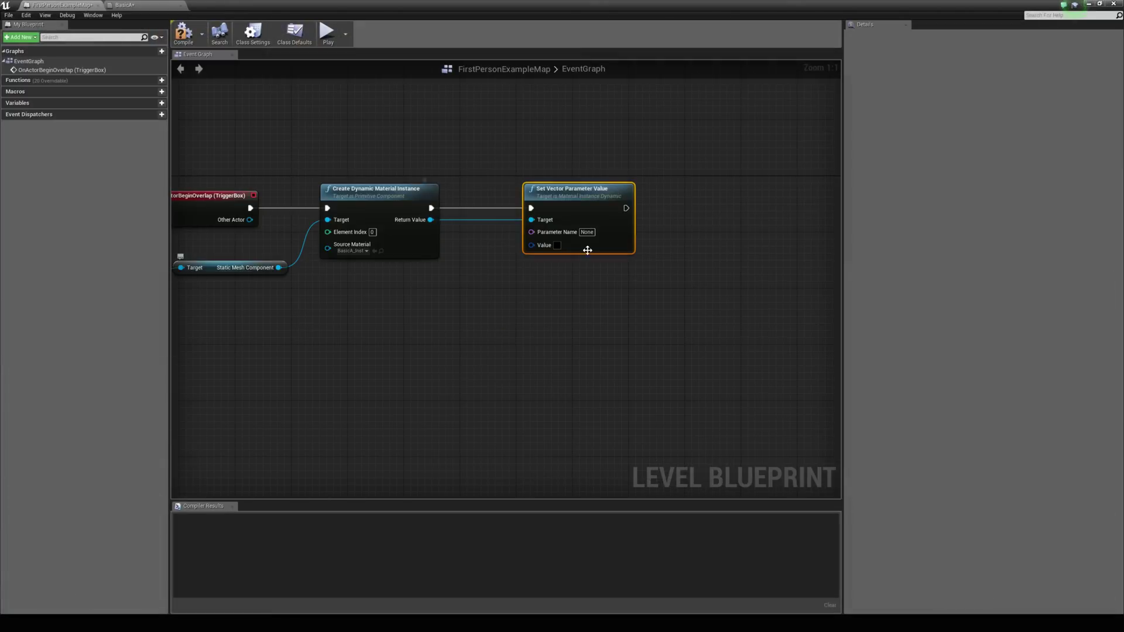
type("Color")
key("Return")
- Set the Value of the Set Vector Parameter Value node to orange and compile the Level Blueprint
right_click_drag(545, 274, 588, 297)
left_click(600, 282)
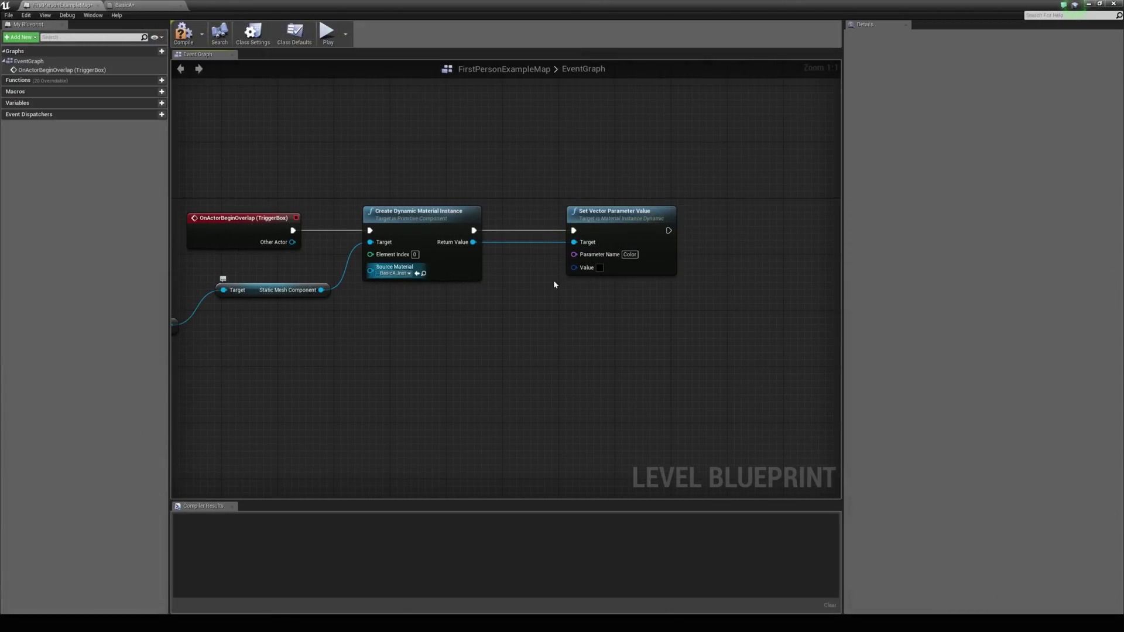
left_click(599, 267)
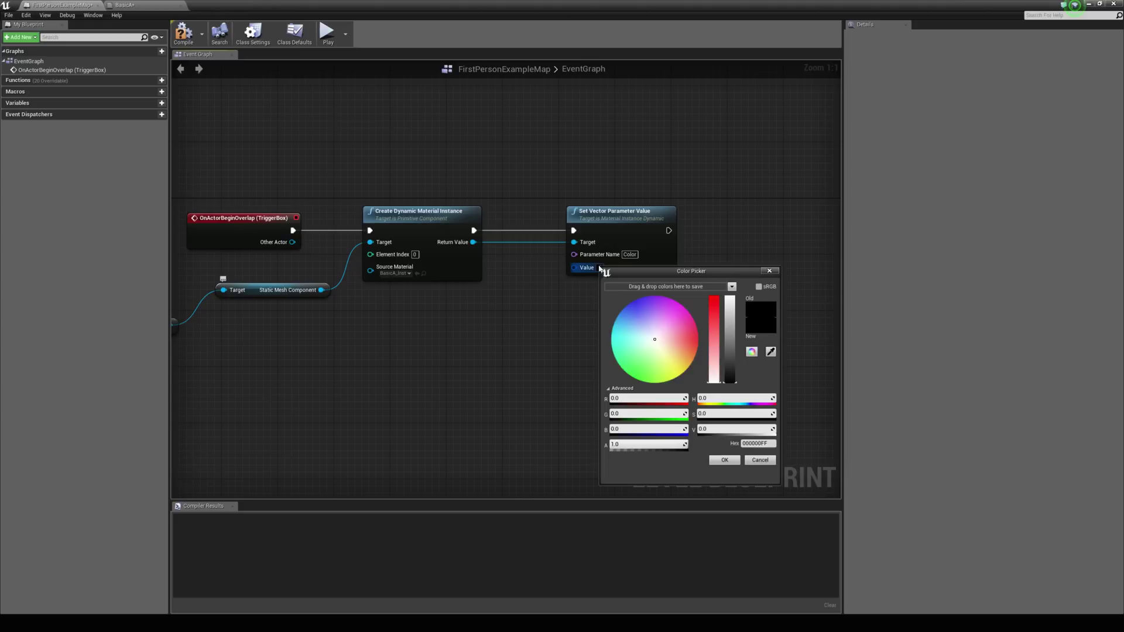
left_click_drag(660, 349, 736, 285)
left_click(726, 461)
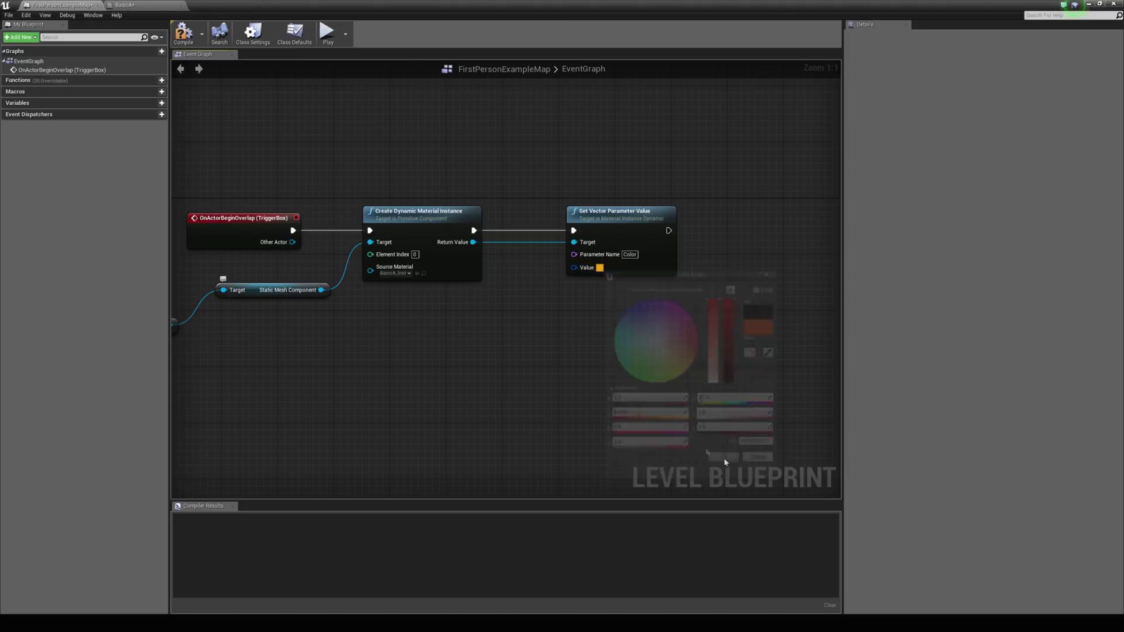
left_click(183, 33)
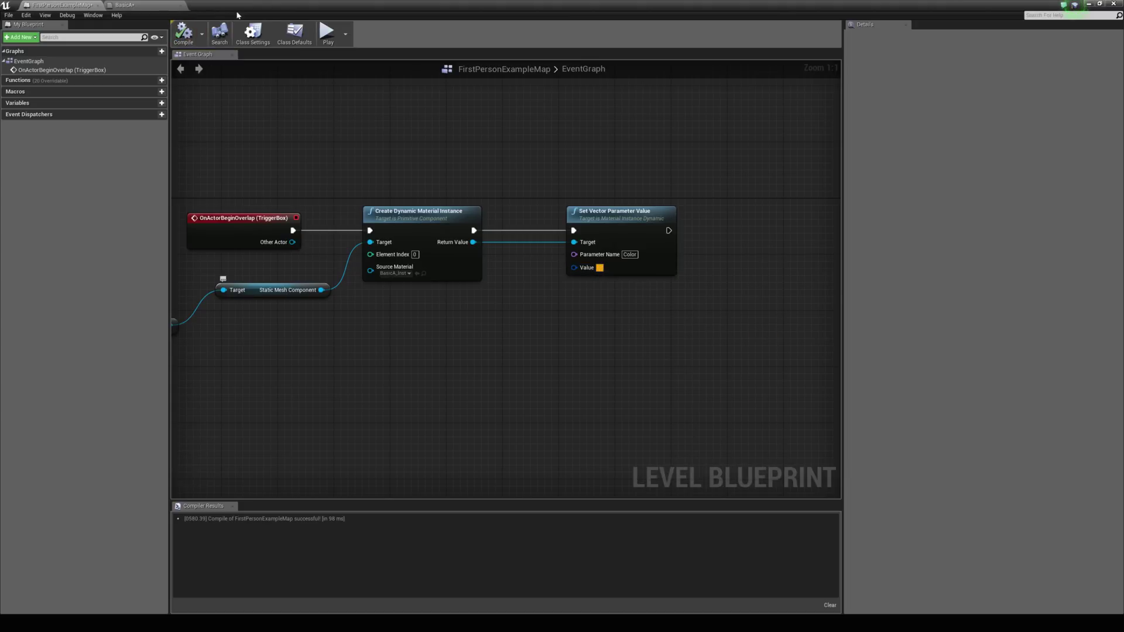
- Return to the level, play it and walk into and out of the trigger box to test the cube's color change, then stop
left_click(181, 5)
left_click(98, 6)
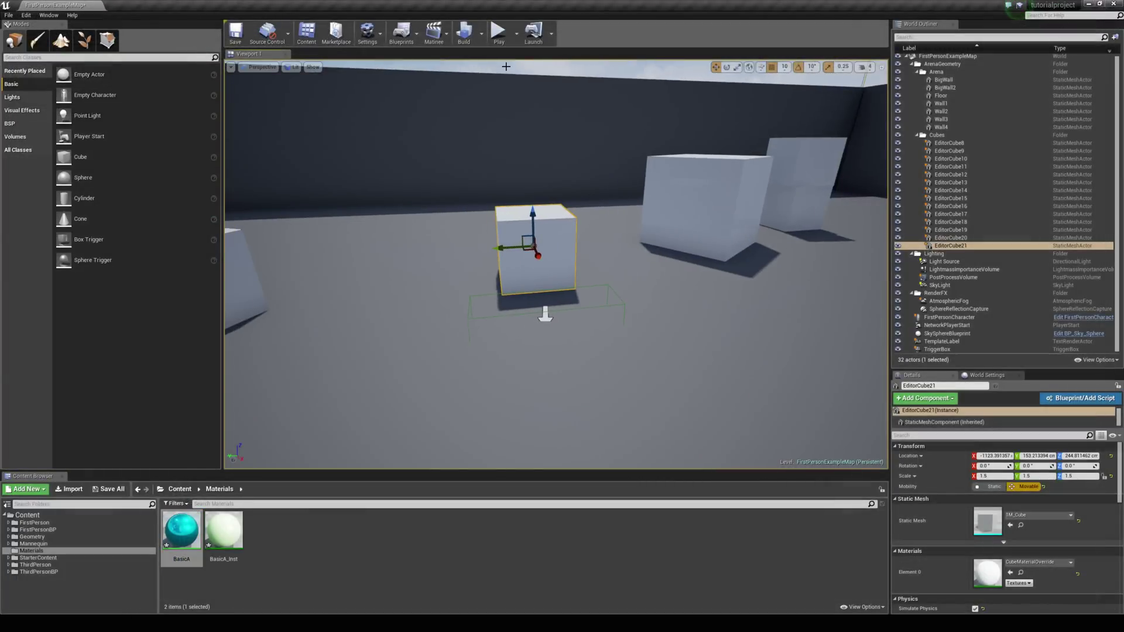
left_click(501, 32)
key("w")
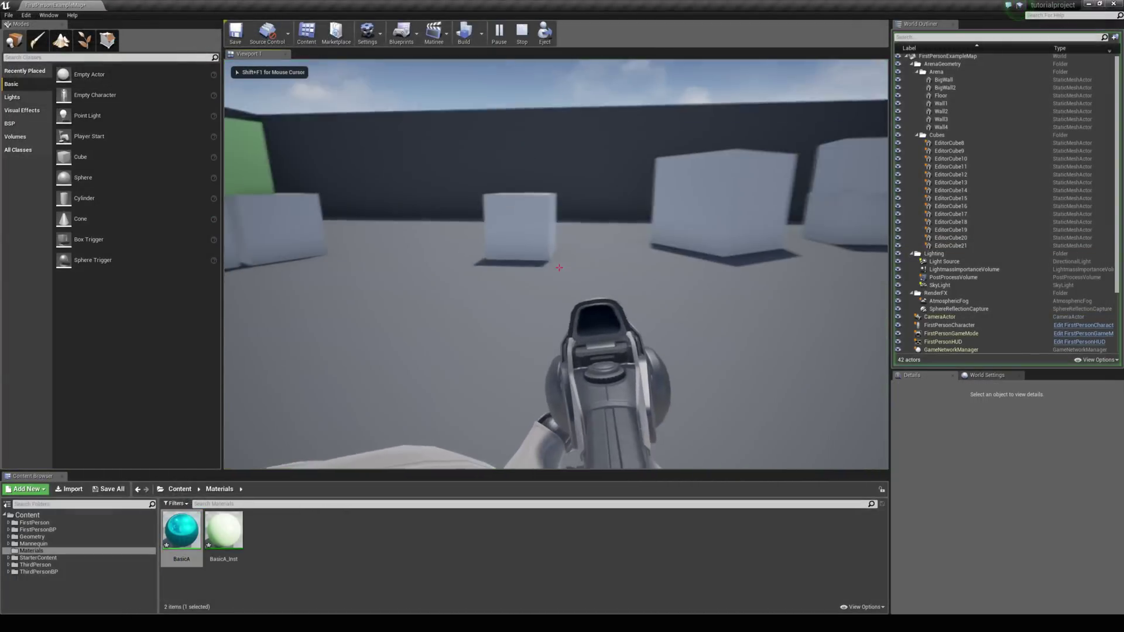
key("w")
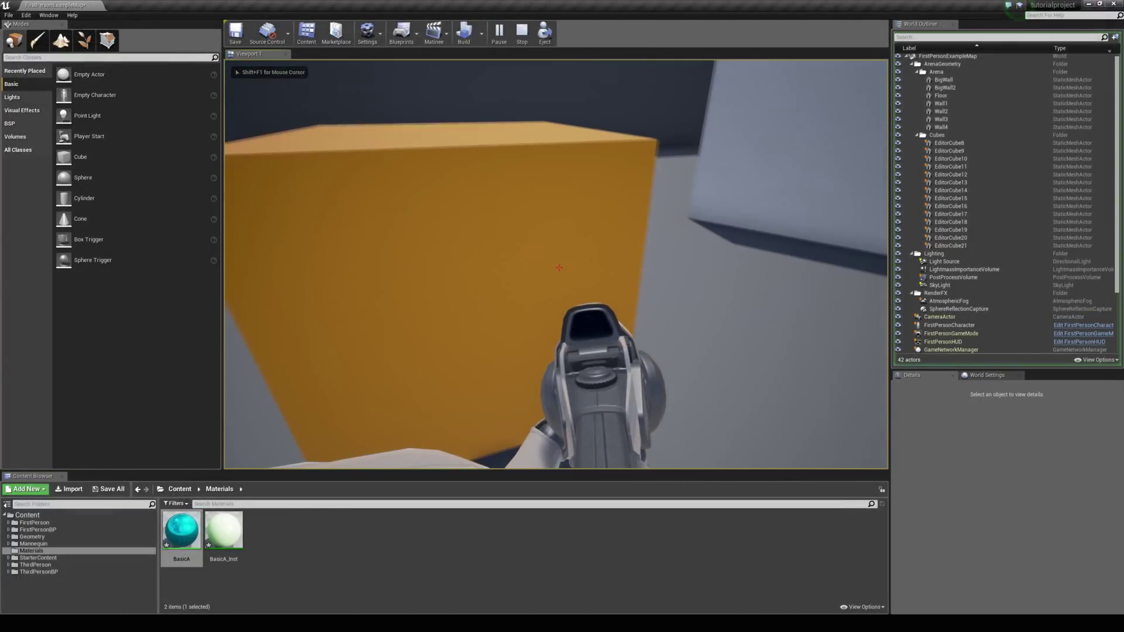
key("s")
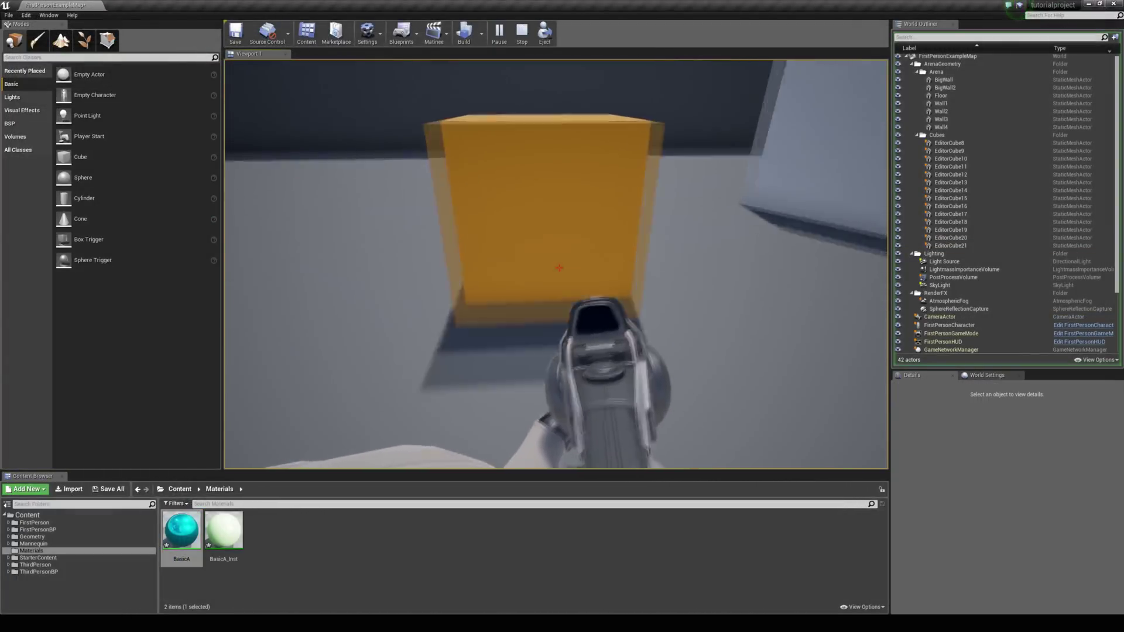
key("w")
key("s")
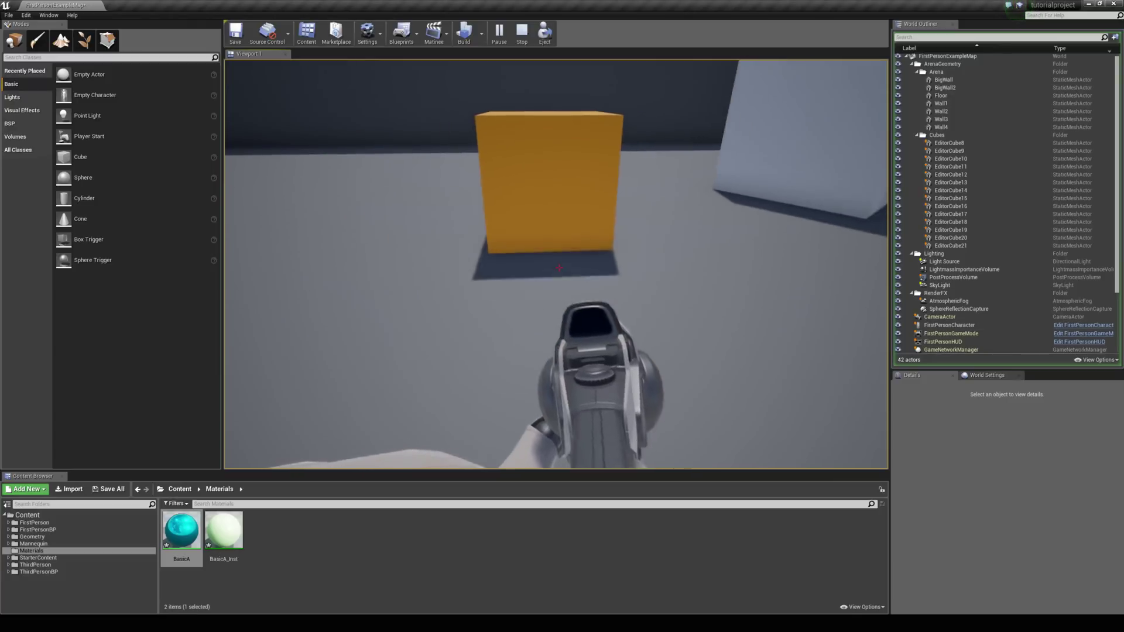
key("w")
key("s")
key("w")
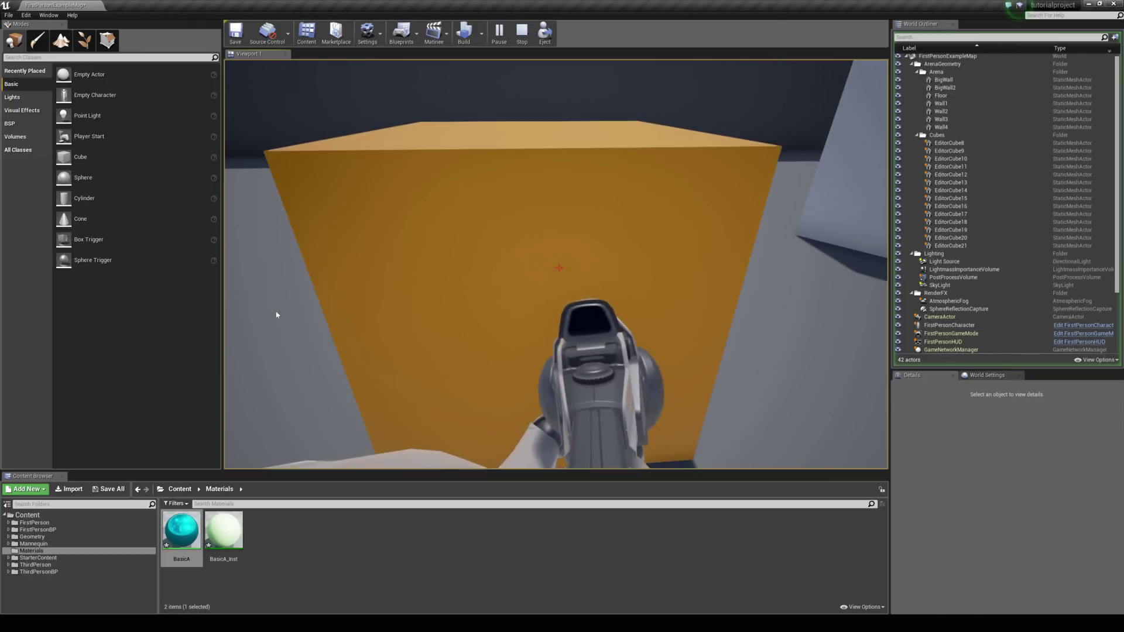
key("Escape")
- Reopen the Level Blueprint, move Set Vector Parameter Value farther from Create Dynamic Material Instance and split its Value pin into separate channels
left_click(402, 34)
left_click(431, 106)
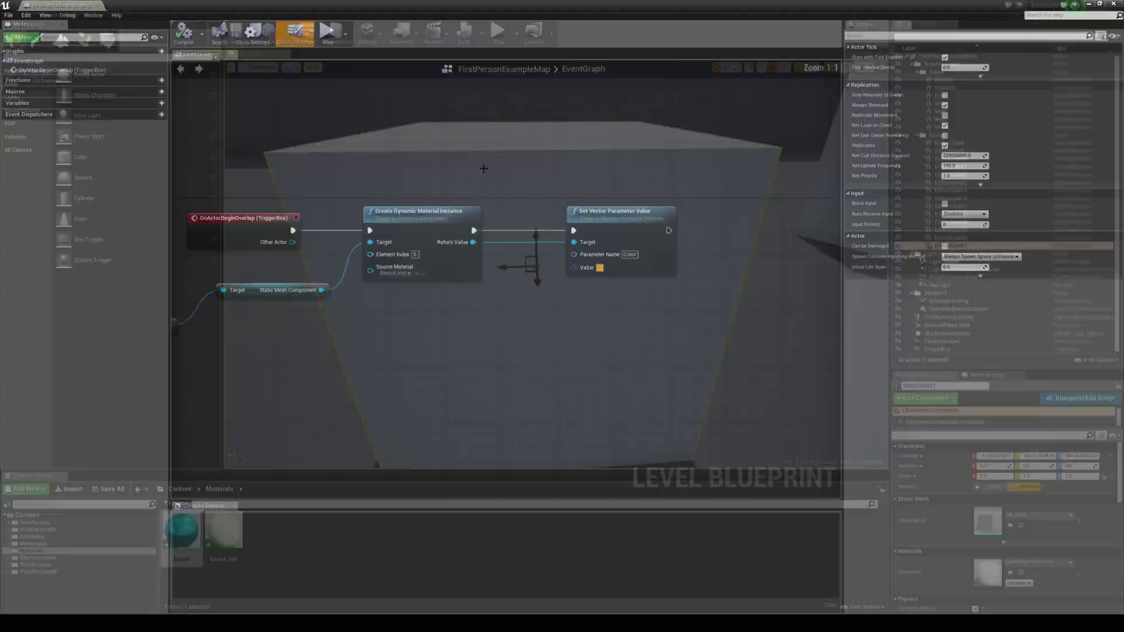
right_click_drag(530, 267, 431, 263)
left_click_drag(499, 211, 575, 212)
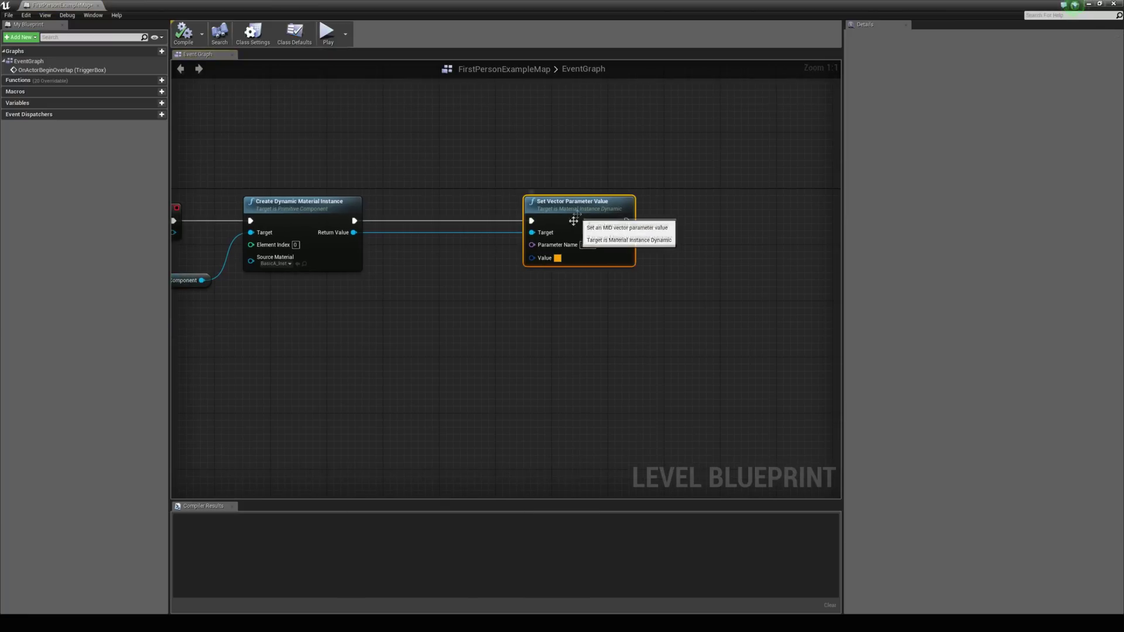
right_click(532, 258)
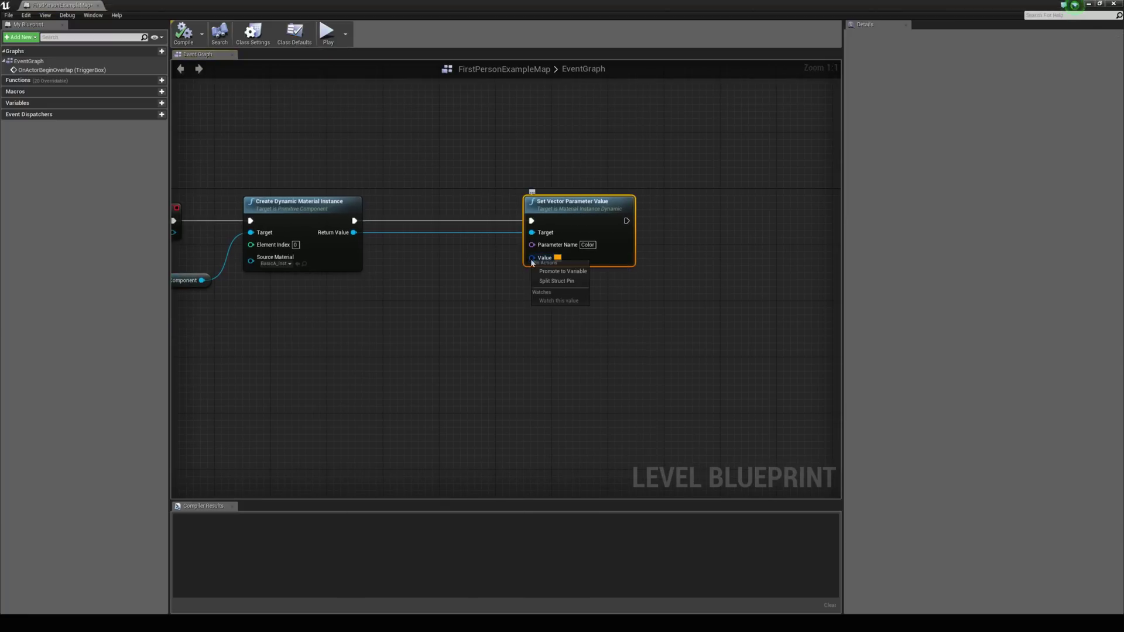
left_click(557, 282)
left_click(507, 269)
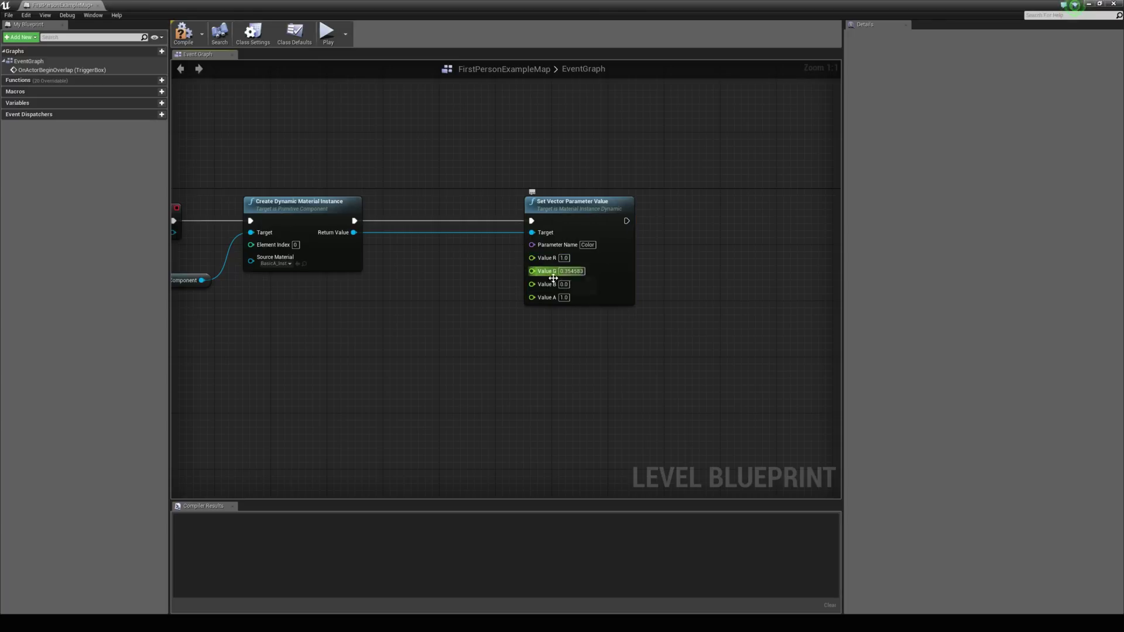
right_click_drag(497, 287, 523, 299)
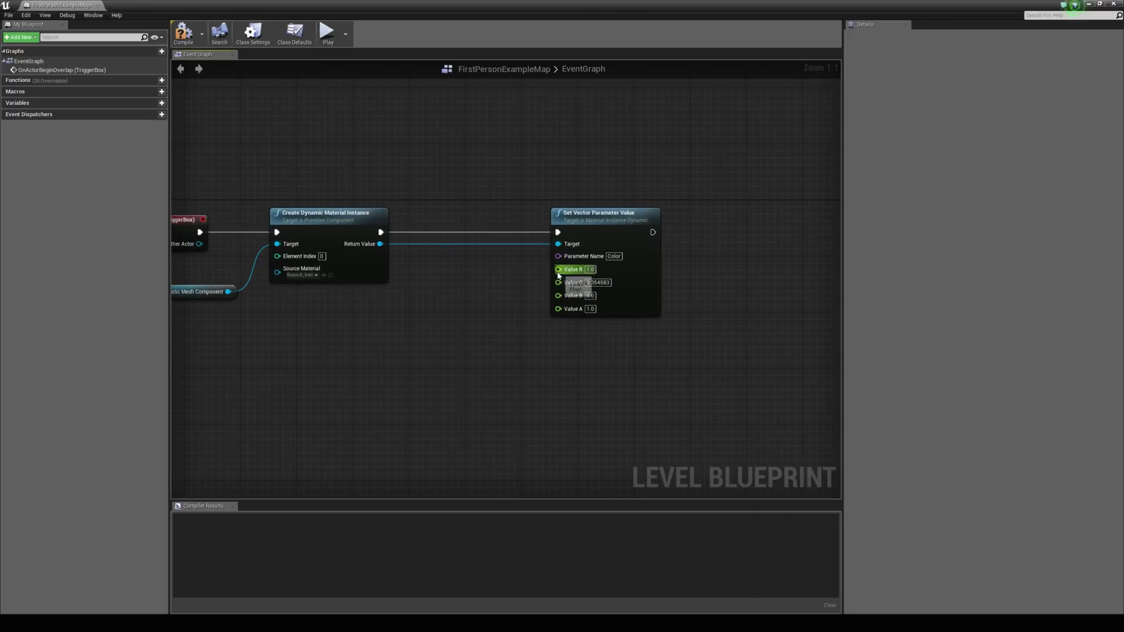
- Add a Random Float in Range node feeding Value R and place it between Create Dynamic Material Instance and Set Vector Parameter Value
left_click_drag(558, 271, 440, 267)
type("random fl")
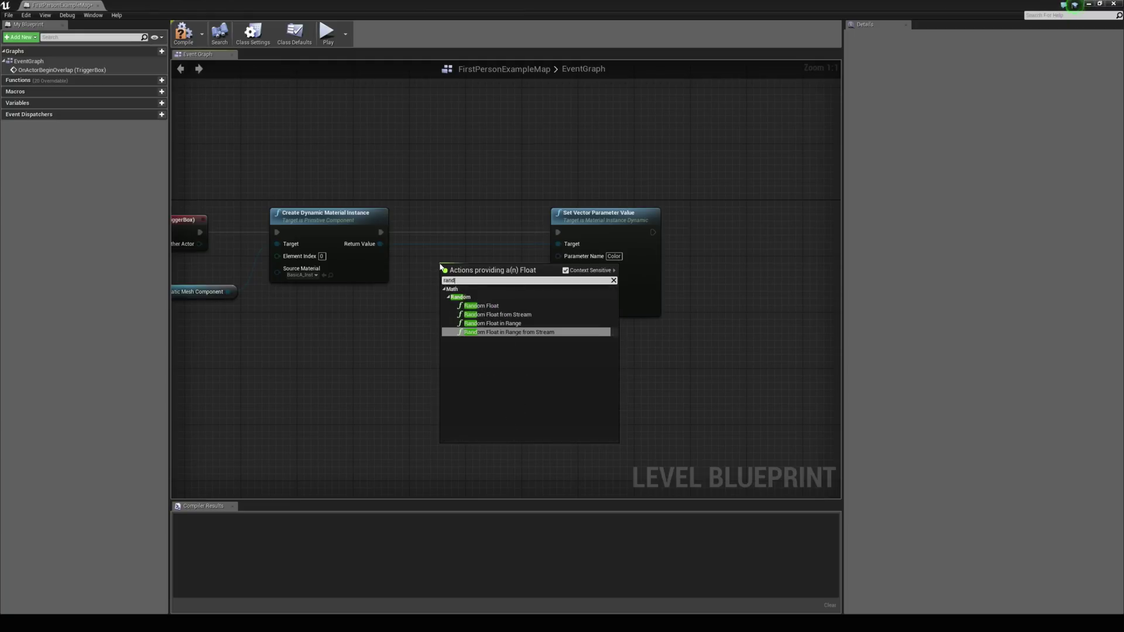
key("Down")
key("Down")
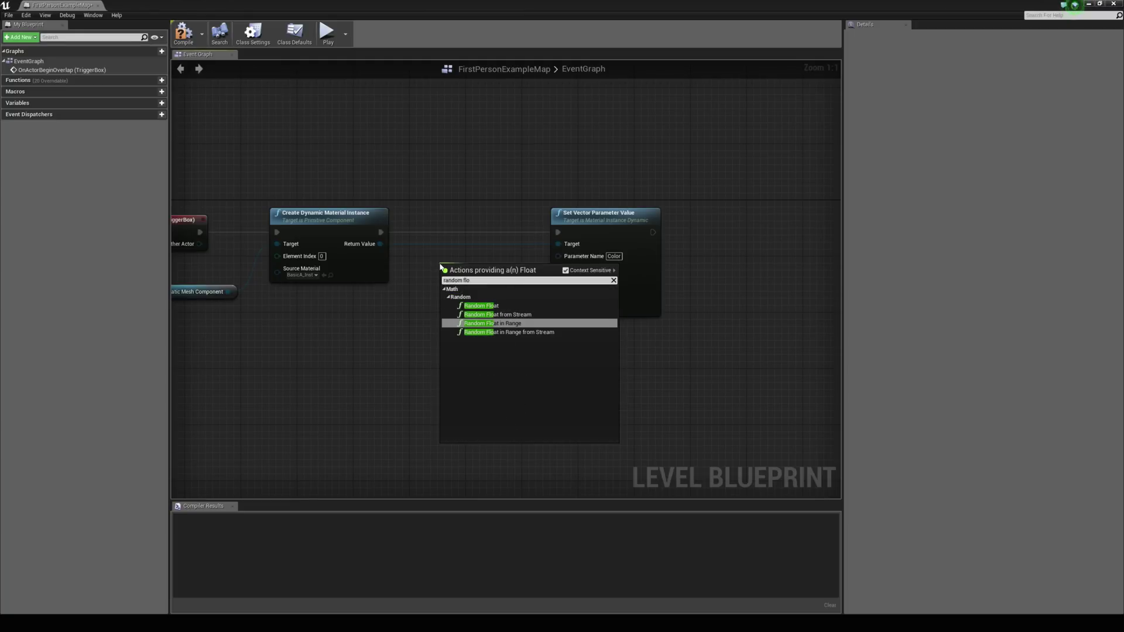
left_click(500, 324)
left_click_drag(493, 272, 477, 258)
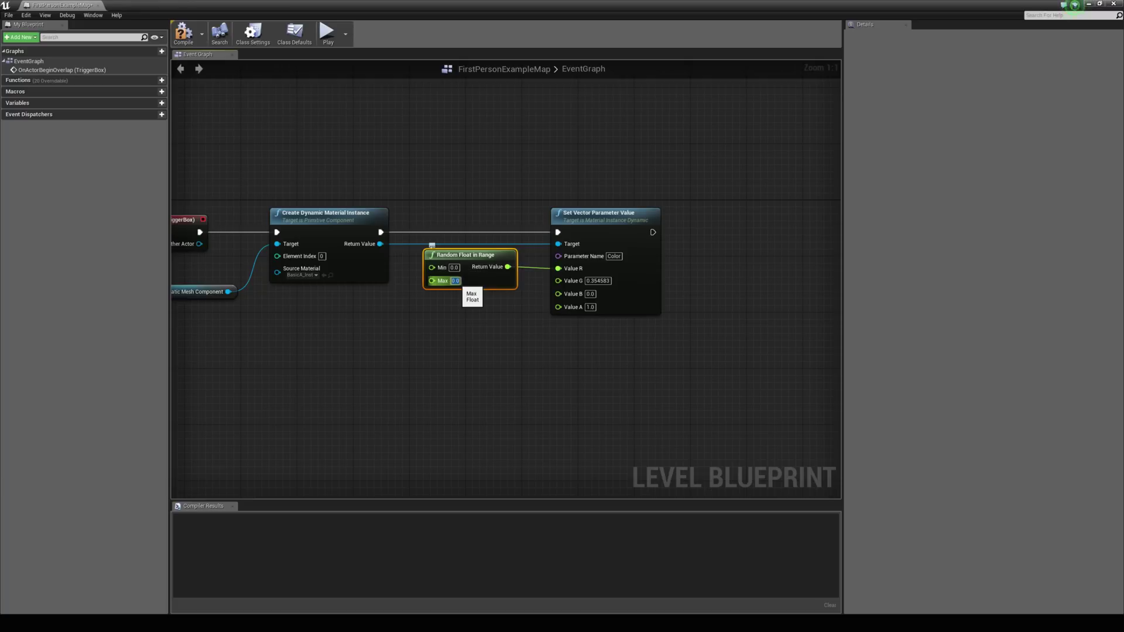
- Enter 255 as the Max of the Random Float in Range node, then correct it to 1
left_click(455, 281)
type("255")
left_click(484, 281)
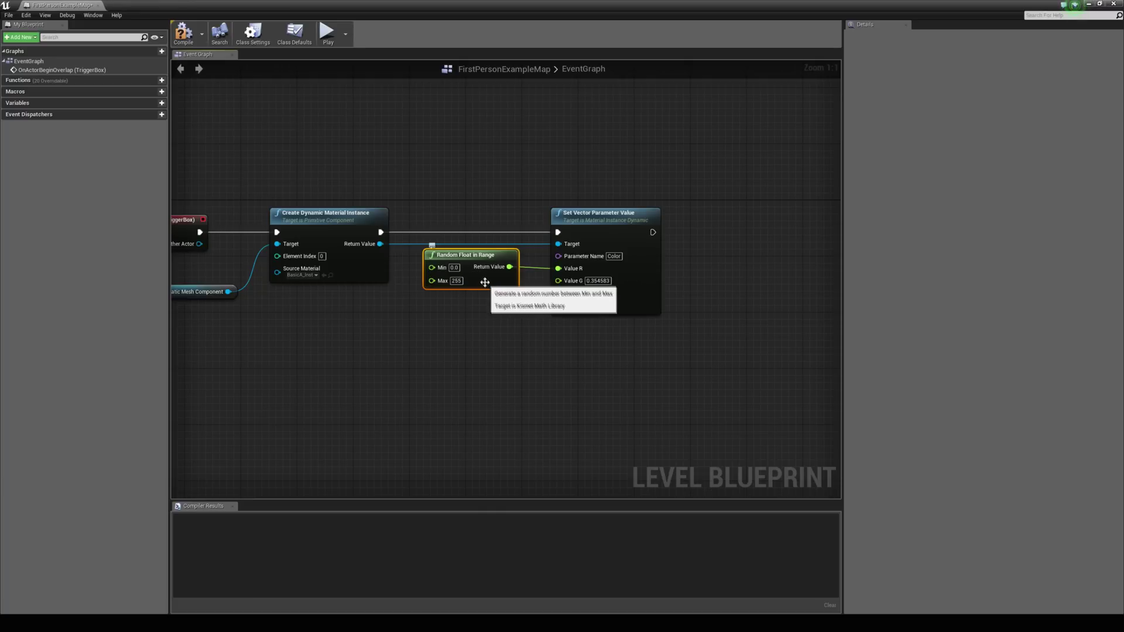
left_click(456, 281)
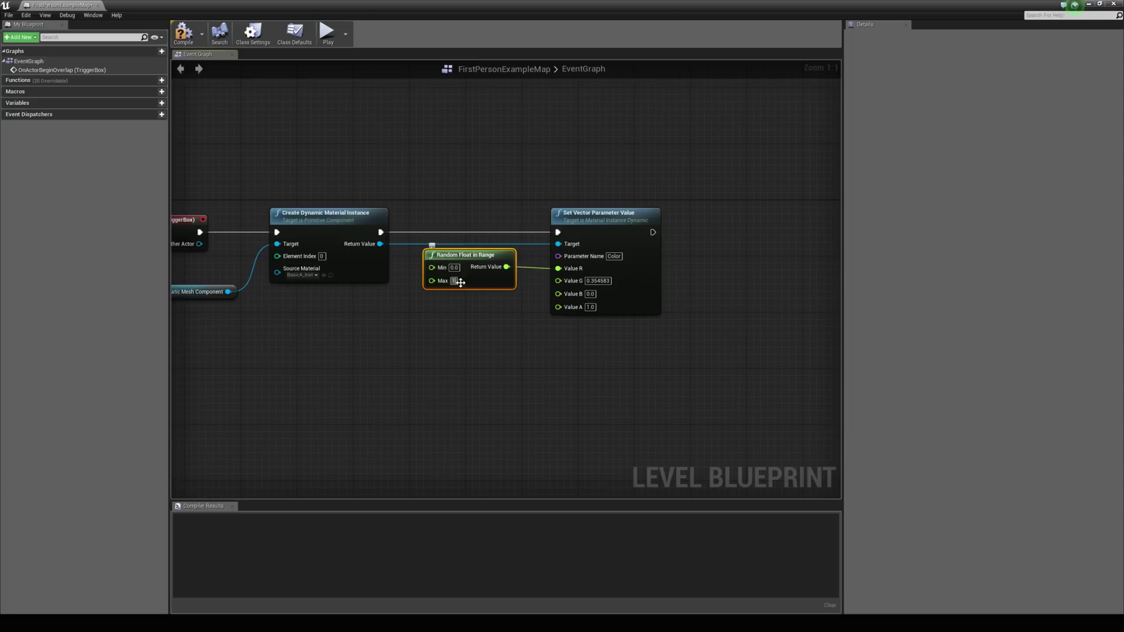
- Duplicate the Random Float in Range node twice, connect the copies to Value G and Value B, and compile the Level Blueprint
key("ctrl+c")
key("ctrl+v")
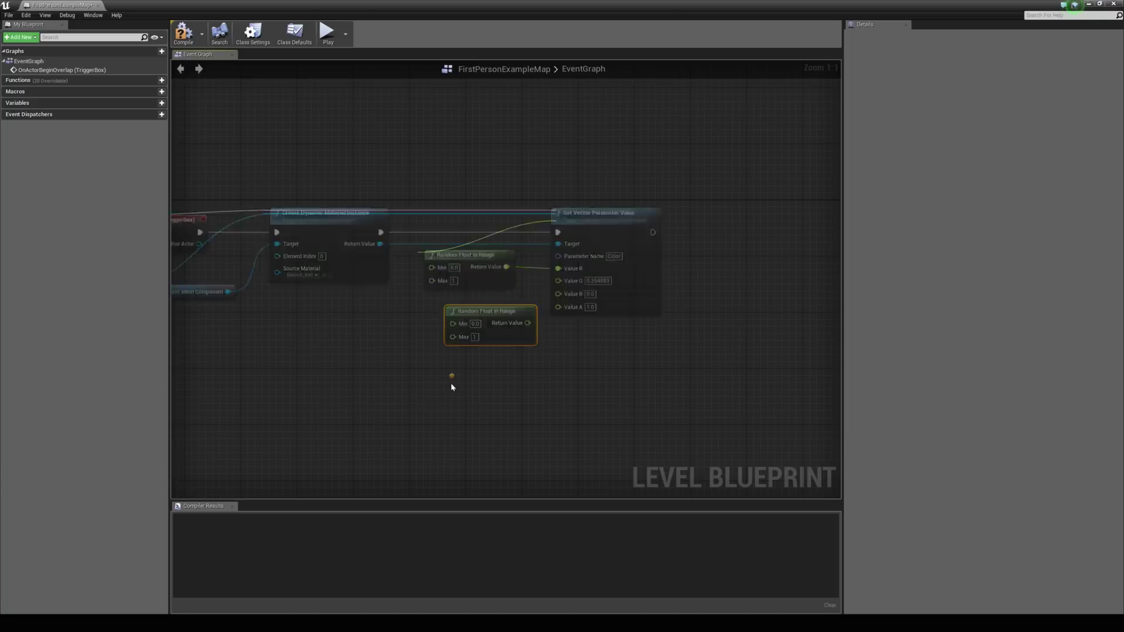
key("ctrl+v")
left_click(503, 326)
left_click_drag(505, 326, 573, 285)
left_click_drag(524, 381, 581, 295)
right_click_drag(511, 225, 555, 238)
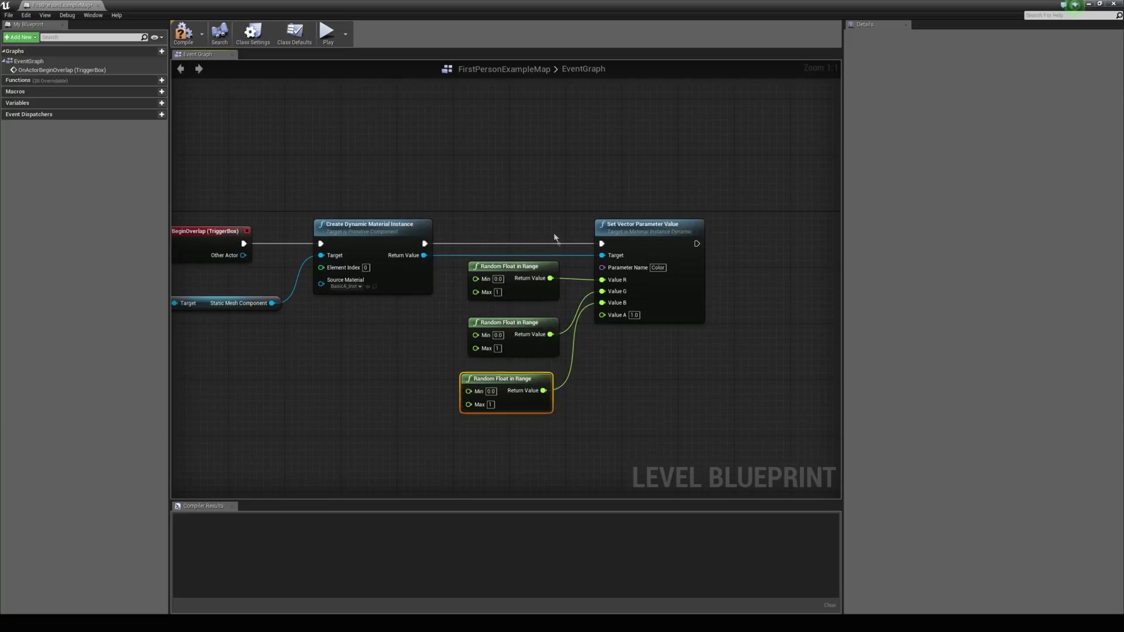
left_click(183, 34)
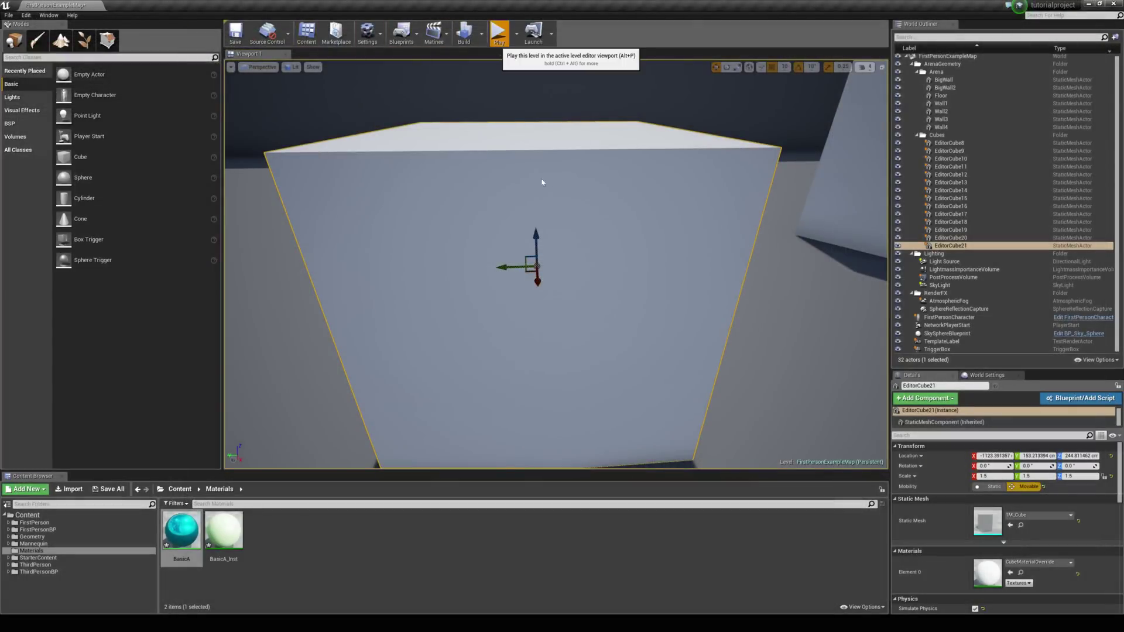
- Play the level and walk repeatedly into and out of the trigger box to test the cube's random color changes
left_click(499, 33)
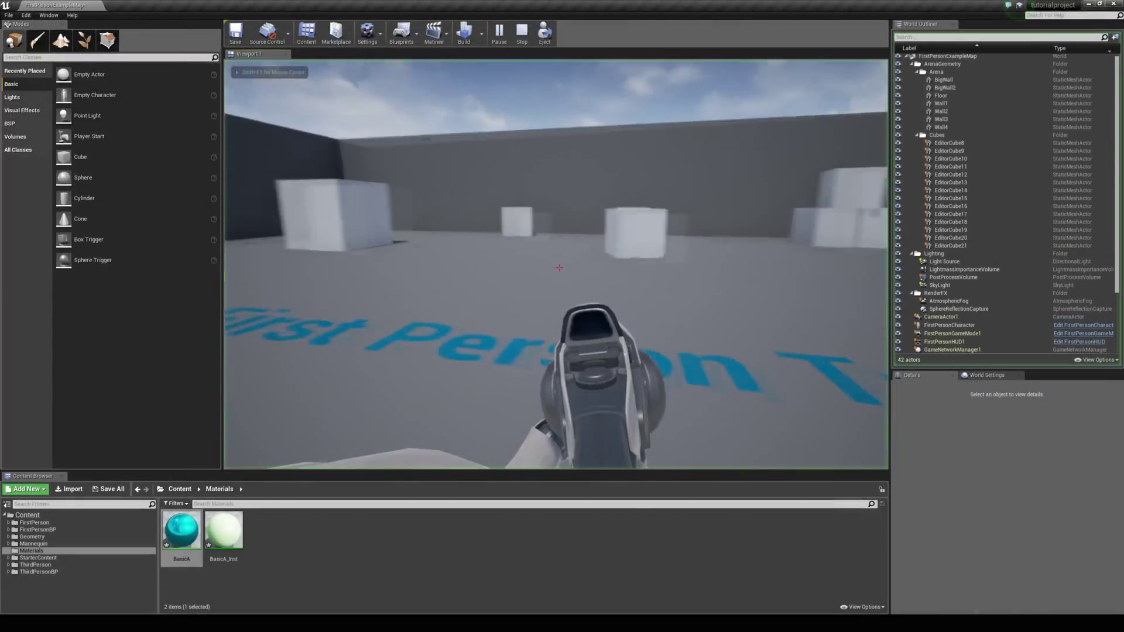
key("w")
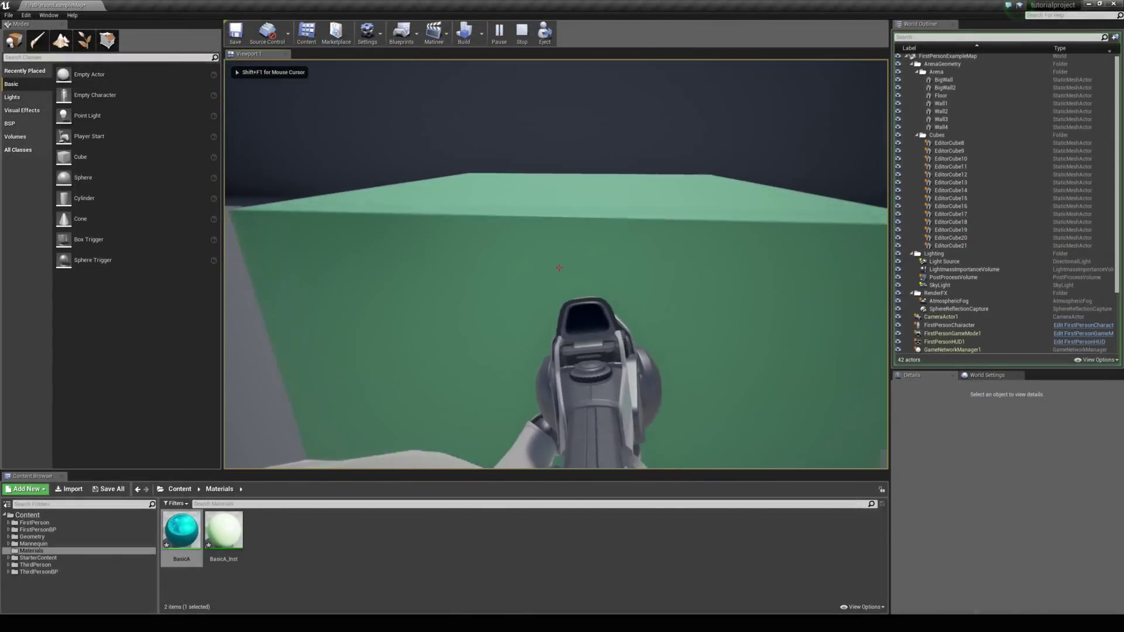
key("s")
key("w")
key("s")
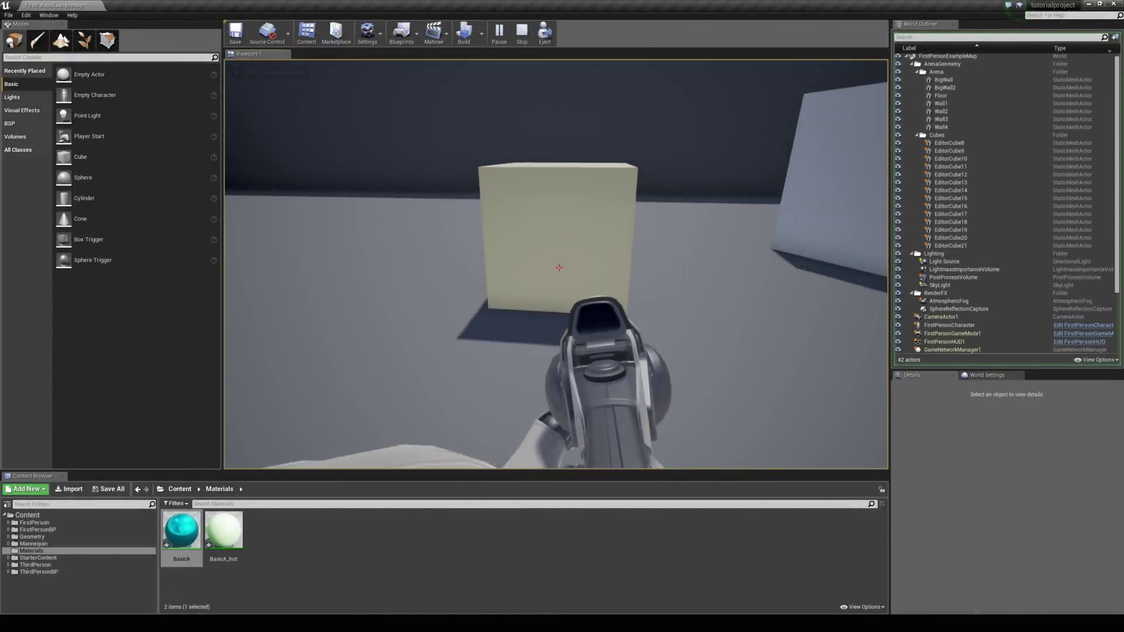
key("w")
key("s")
key("w")
key("s")
key("w")
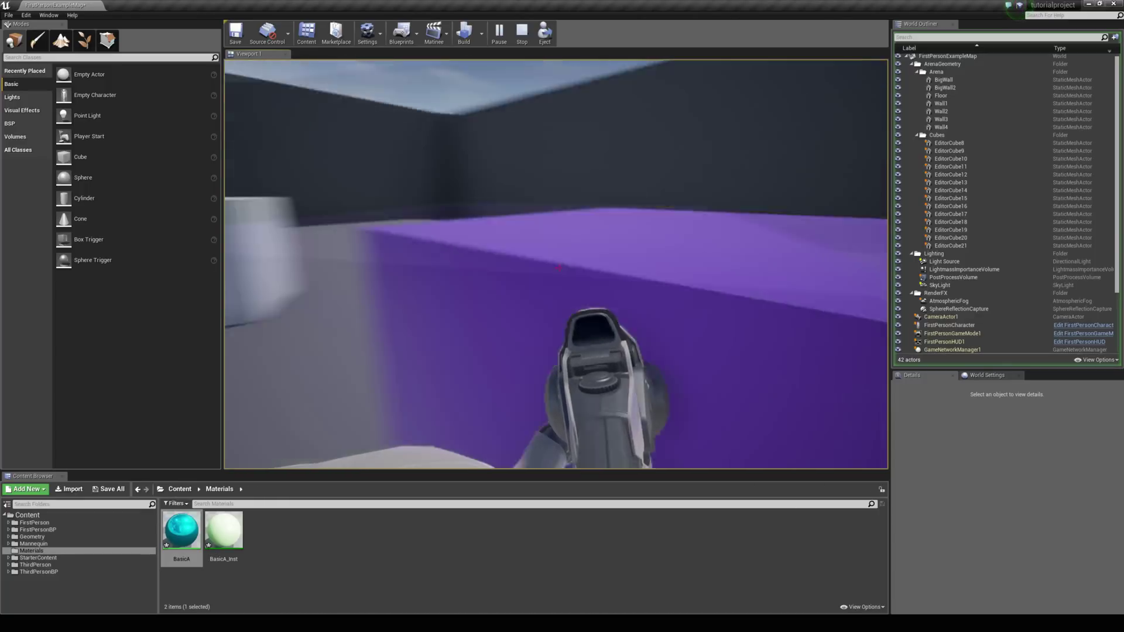
key("s")
key("w")
key("s")
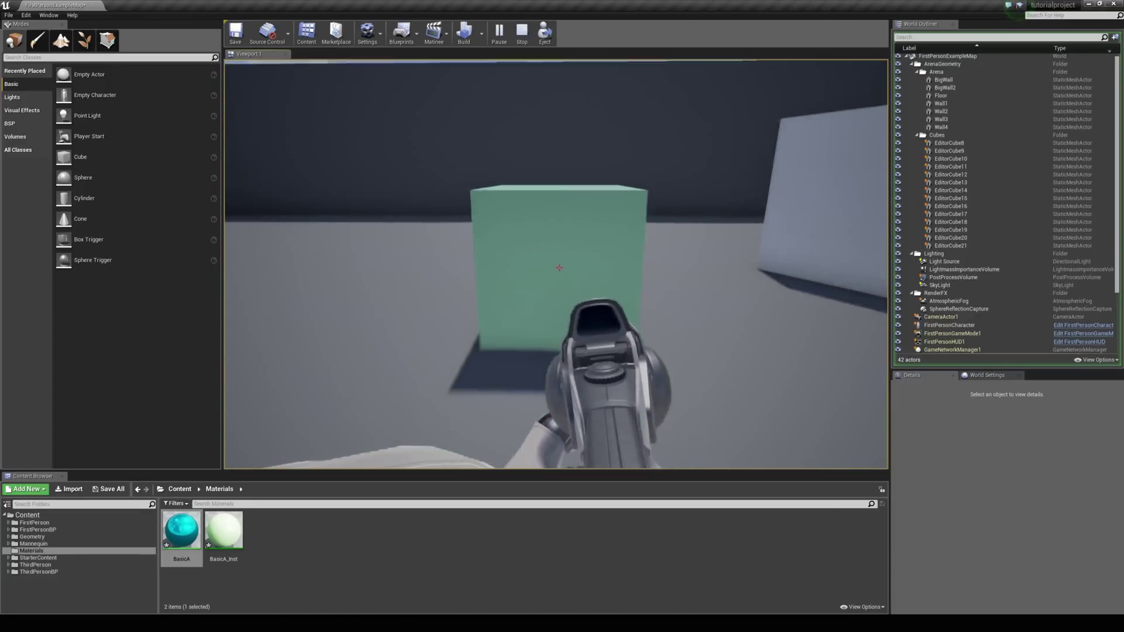
key("w")
key("s")
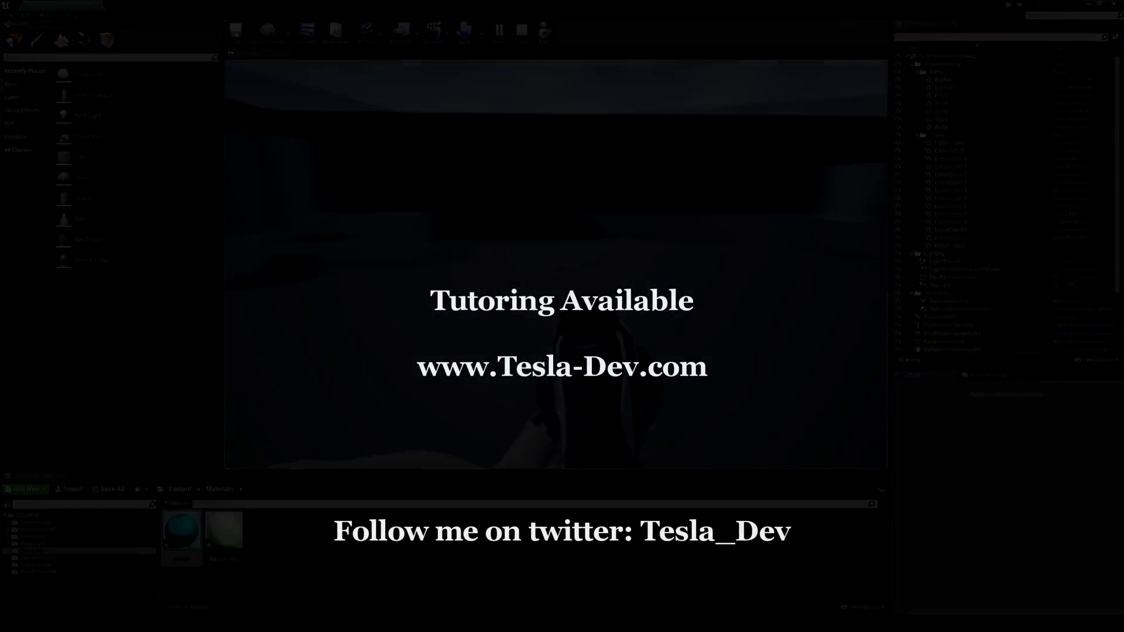